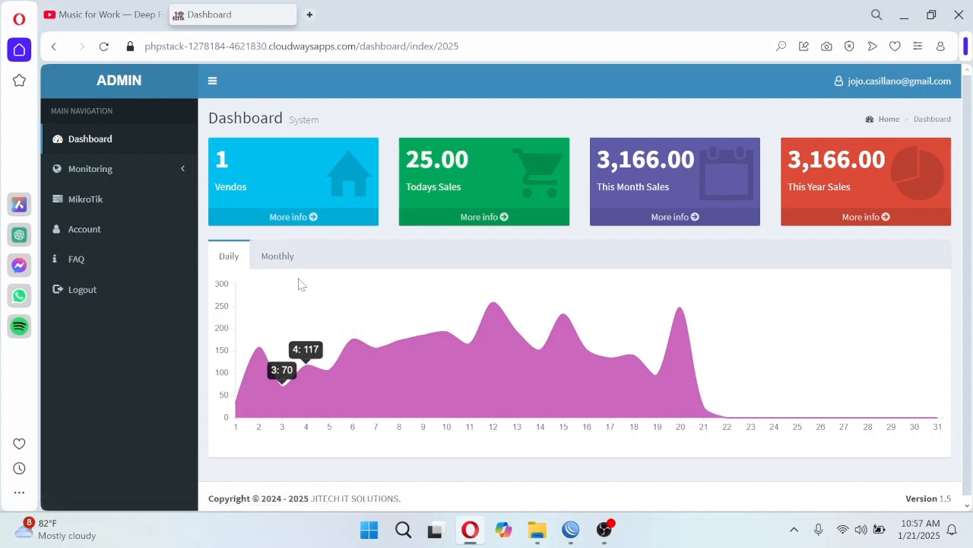
- Open the MikroTik management page and examine the entry of the registered Tulay router
click(92, 209)
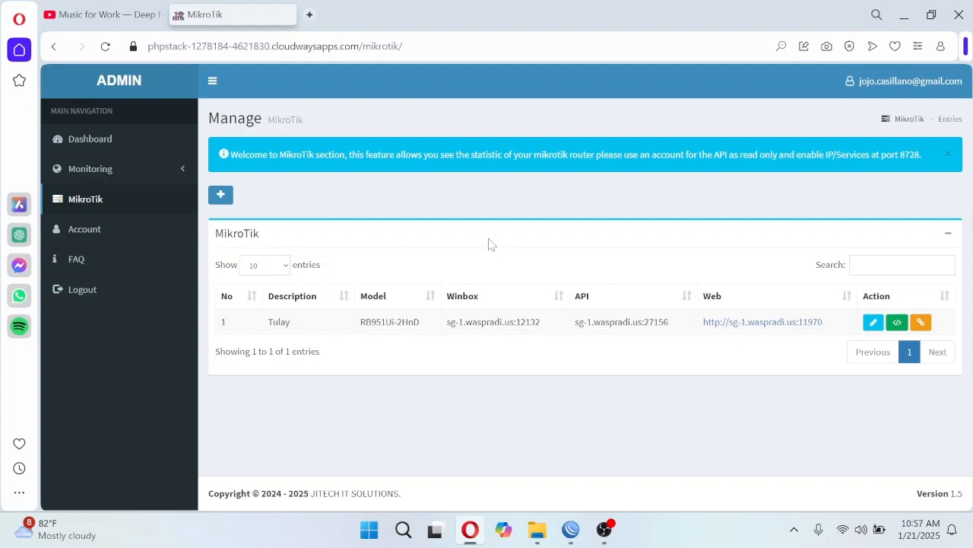
drag(220, 322, 575, 322)
click(603, 410)
- Open the form for a new MikroTik entry to view its Description and Model fields, and close it without saving
click(217, 195)
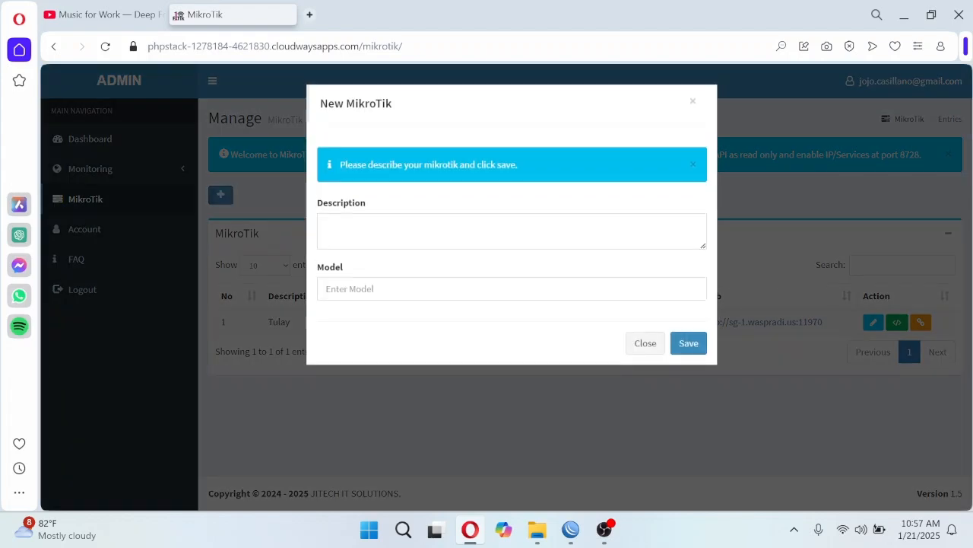
click(687, 342)
click(639, 372)
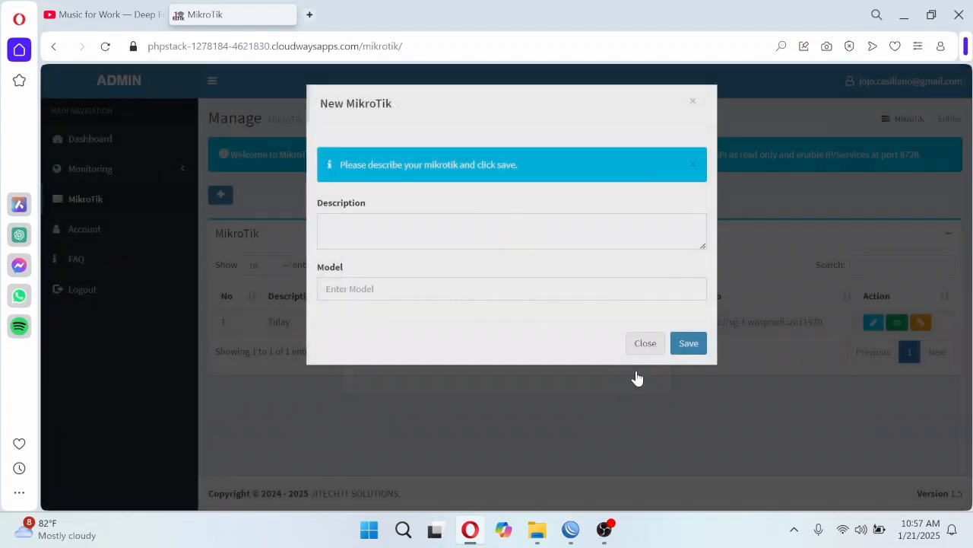
click(644, 344)
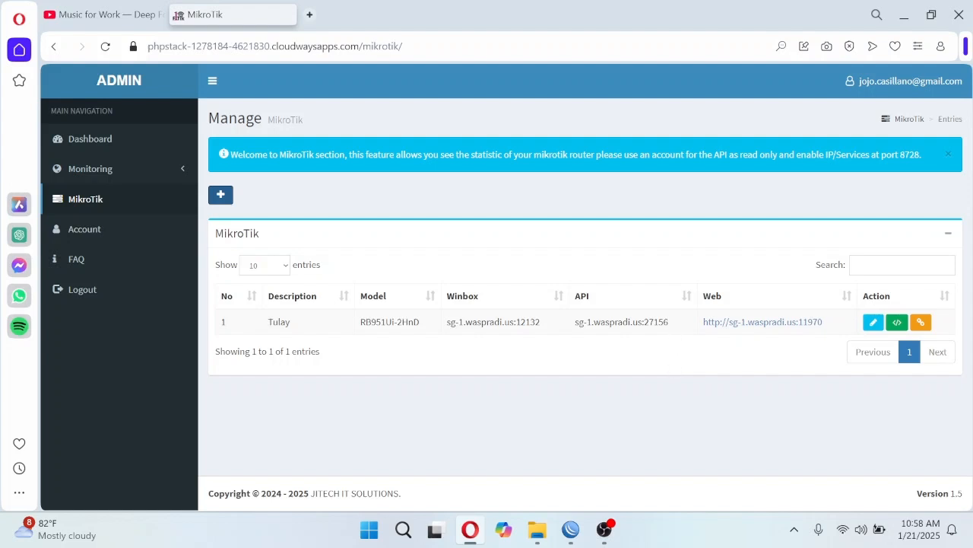
- Highlight the API address of the Tulay router in the MikroTik list
drag(669, 323, 575, 322)
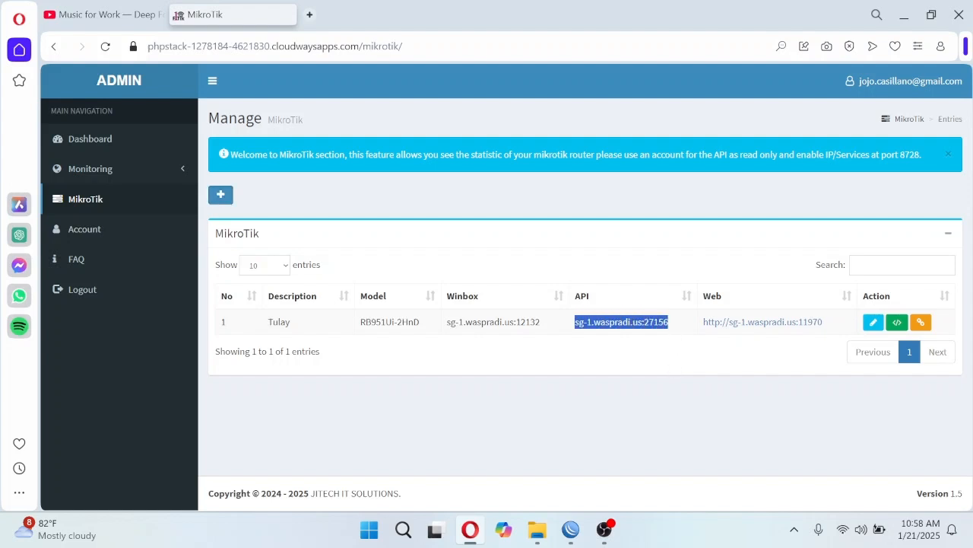
click(673, 374)
drag(671, 328, 576, 323)
- Switch to WinBox, close the Hotspot window and open the interface list
click(570, 537)
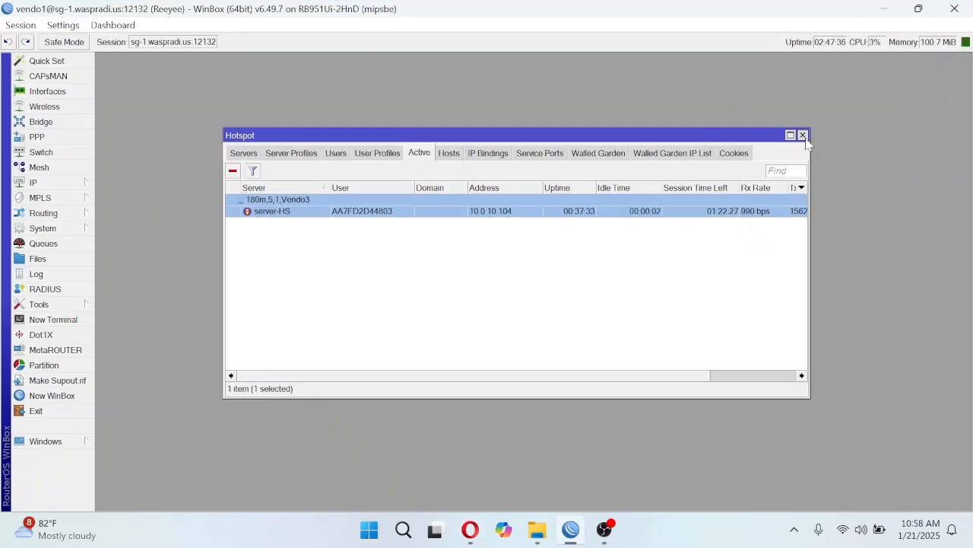
click(802, 135)
click(68, 92)
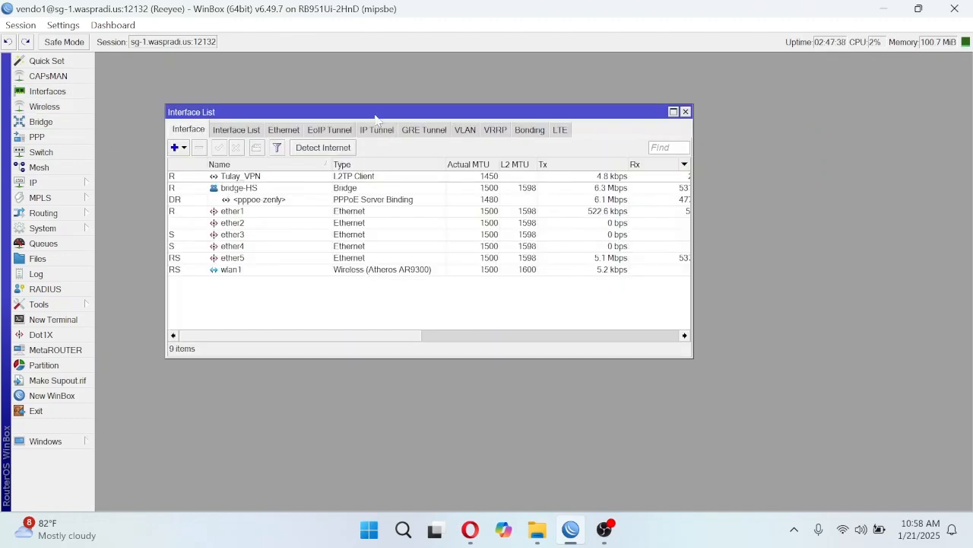
drag(381, 112, 399, 112)
- Examine the traffic and connection status of the Tulay_VPN interface, and close its window and the interface list
double_click(296, 176)
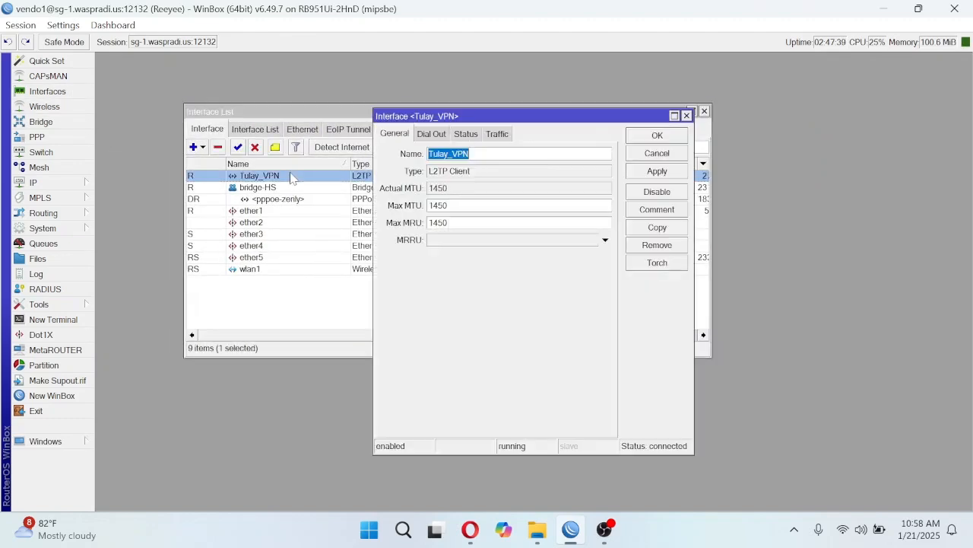
click(496, 135)
click(467, 134)
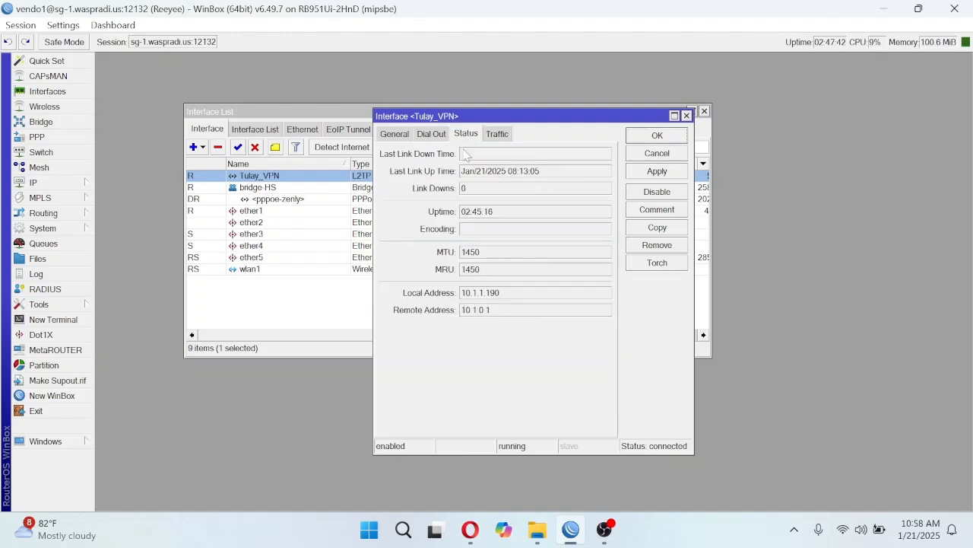
click(687, 116)
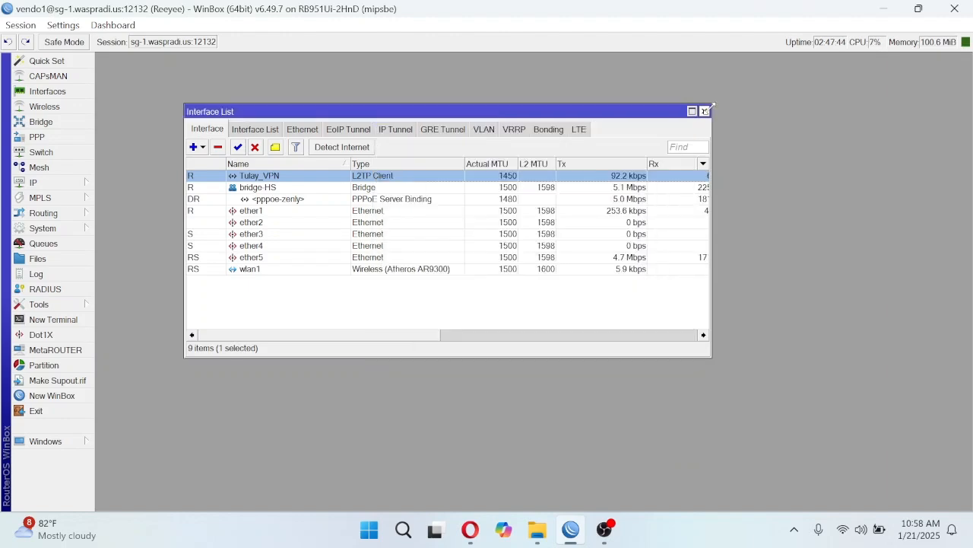
click(704, 112)
- Switch back to the Opera browser, view the Tulay router's connection dialog and close it without connecting
click(896, 12)
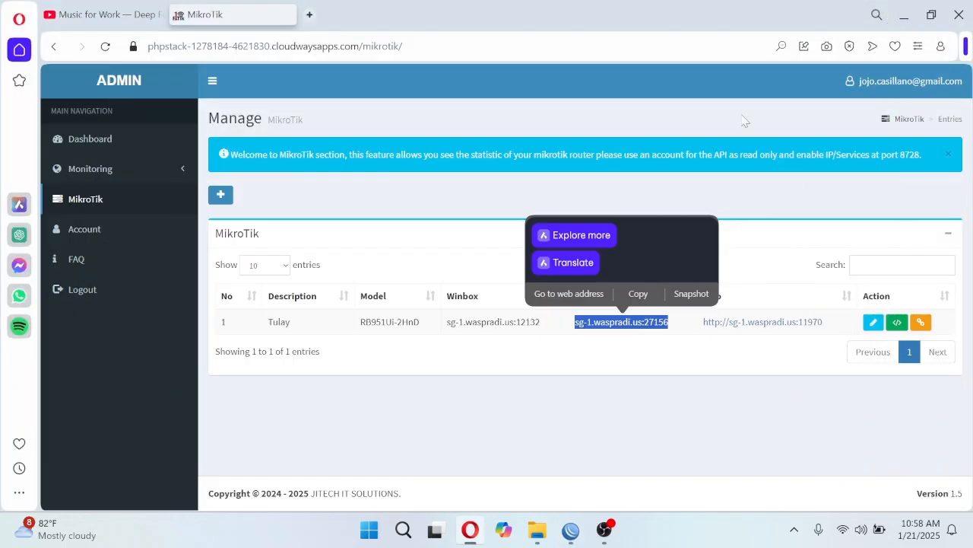
click(572, 374)
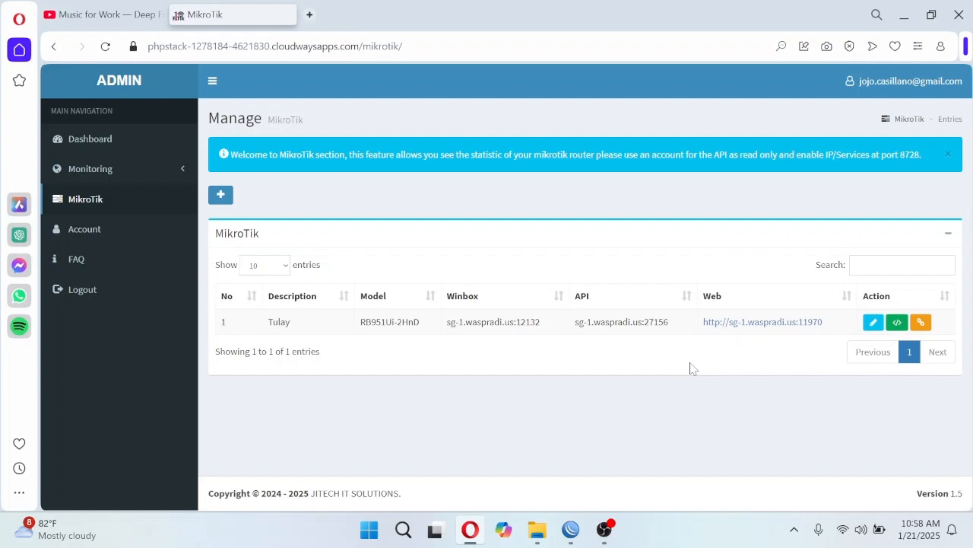
click(921, 321)
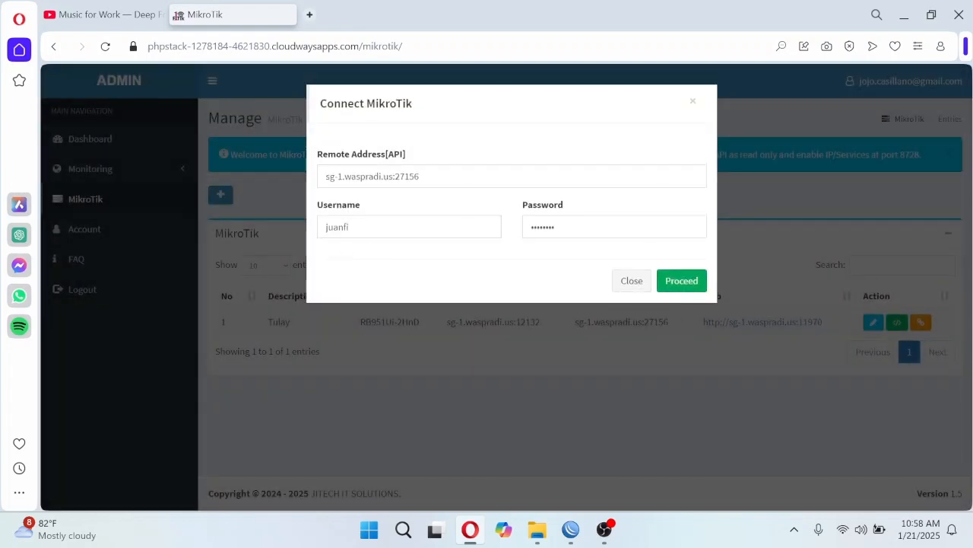
click(632, 281)
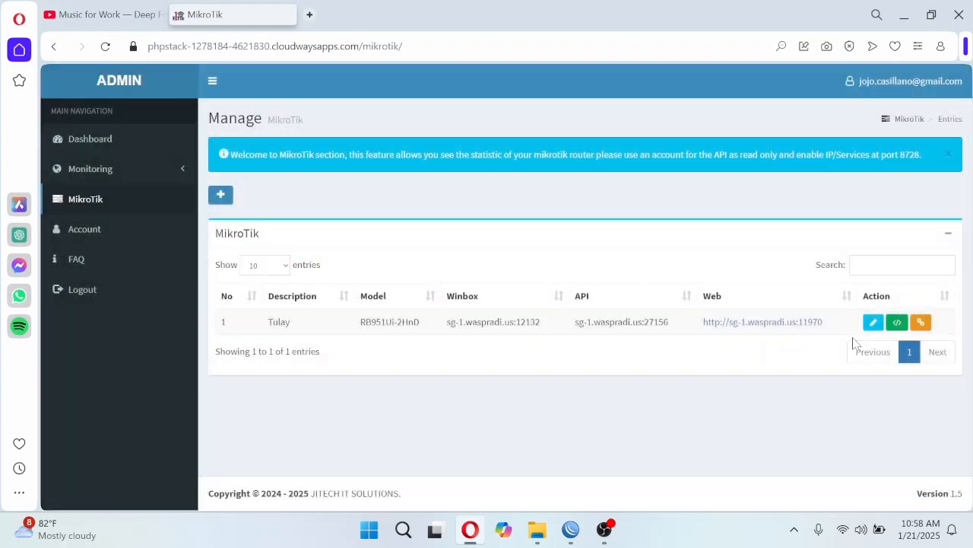
- Examine the Tulay router's edit form with its API address and read-only account fields, and close it without changes
click(873, 321)
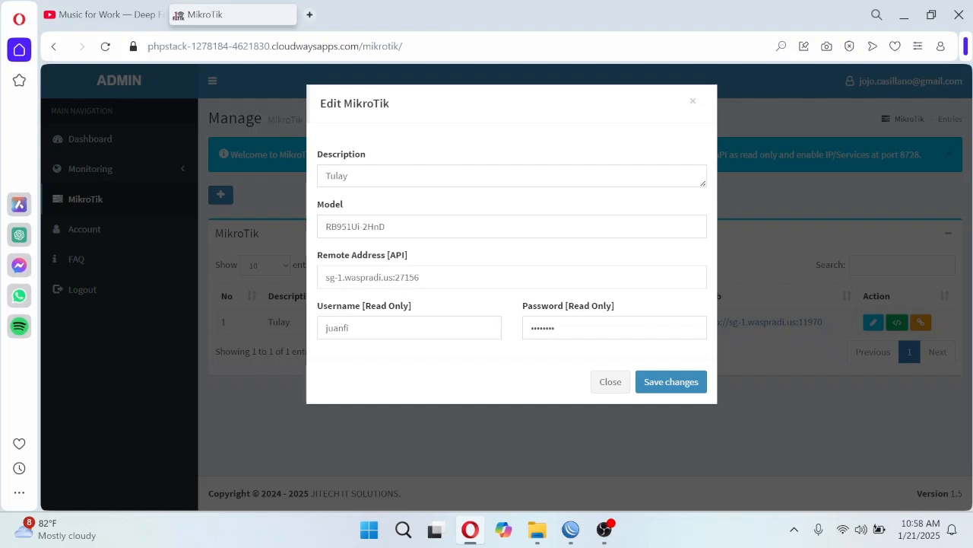
drag(356, 329, 321, 336)
click(432, 308)
click(609, 389)
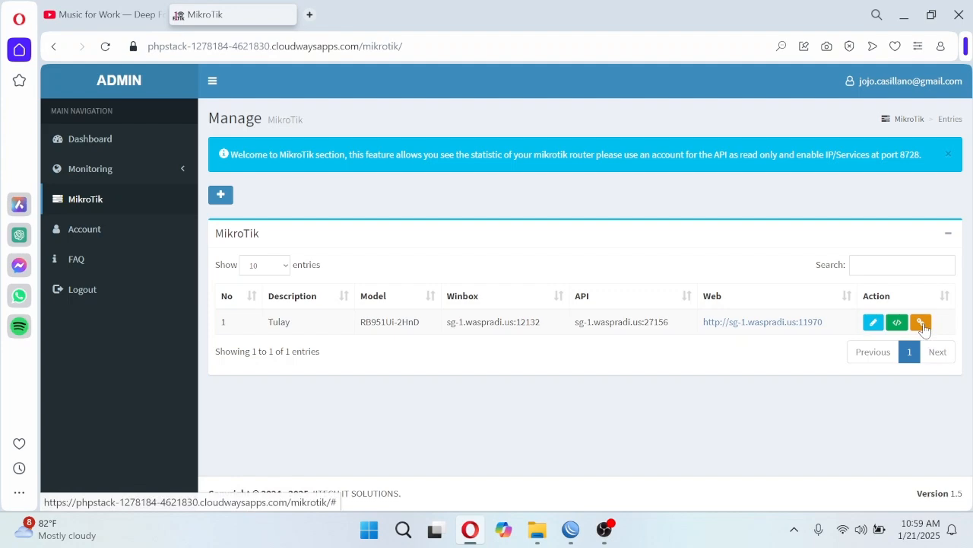
- Connect to the Tulay router through its API with the stored credentials
click(921, 323)
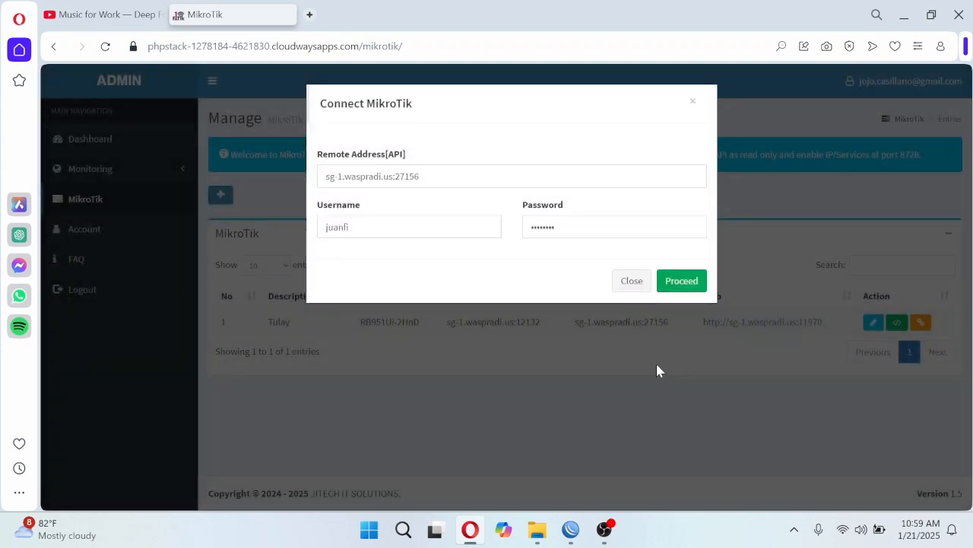
click(682, 288)
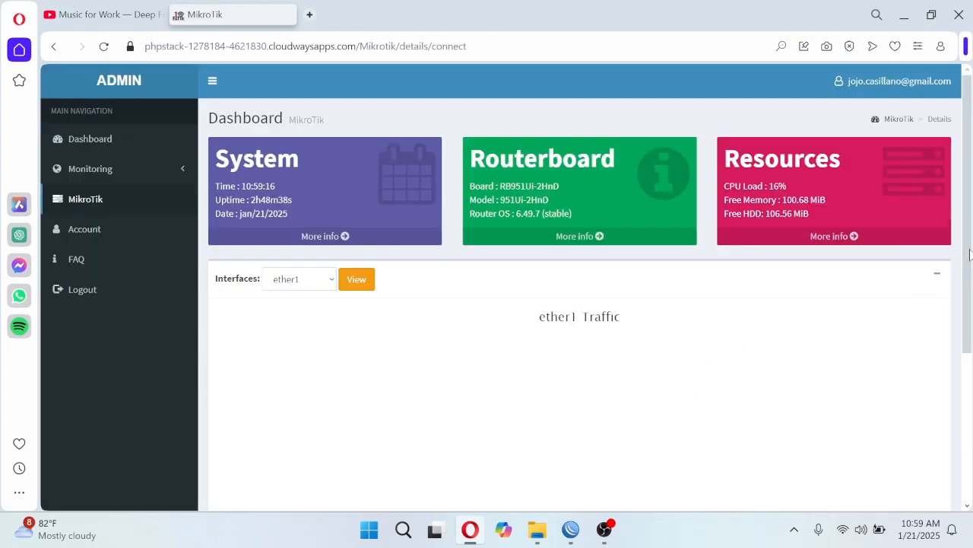
- Examine the router dashboard's system, hotspot, PPP and DHCP cards and ether1 traffic, and expand the Monitoring navigation group
drag(965, 263, 967, 432)
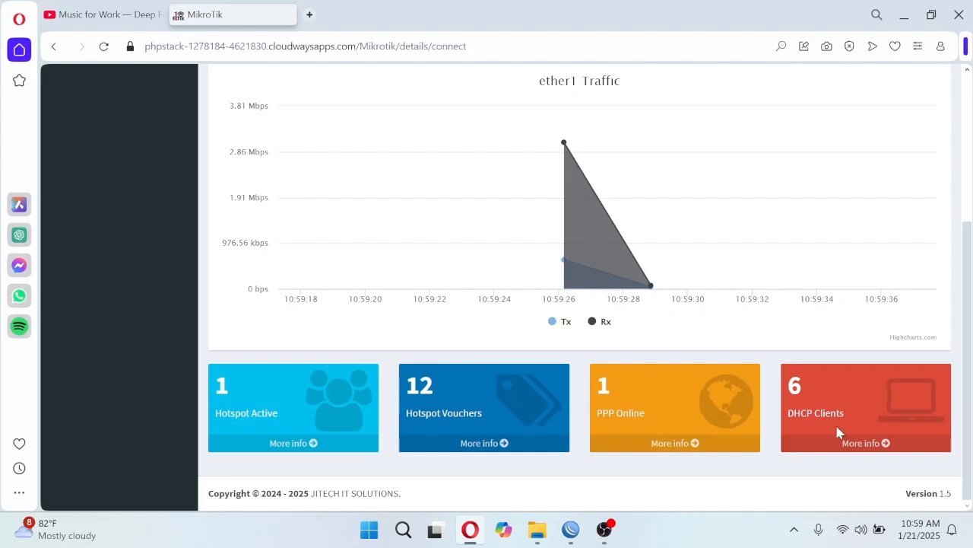
scroll(972, 365, up, 5)
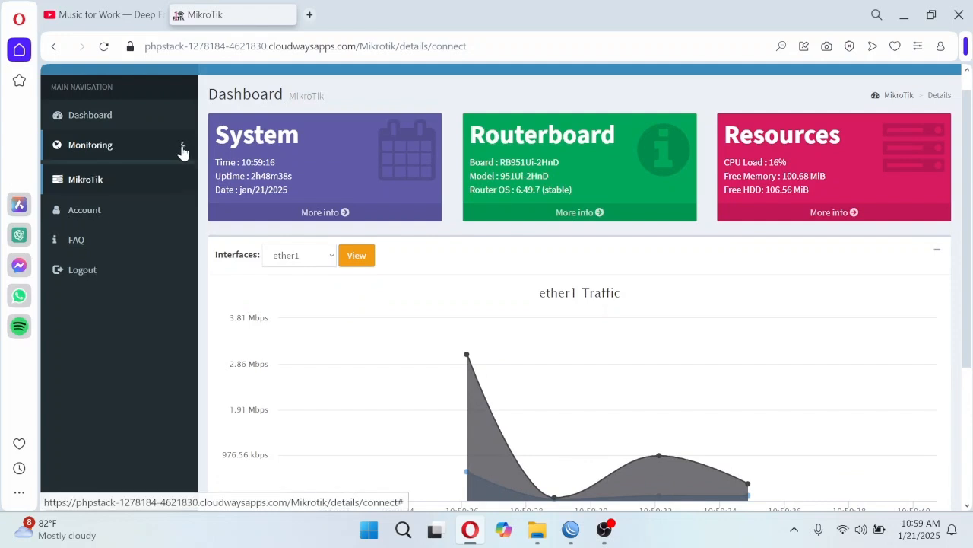
click(181, 149)
scroll(970, 190, down, 5)
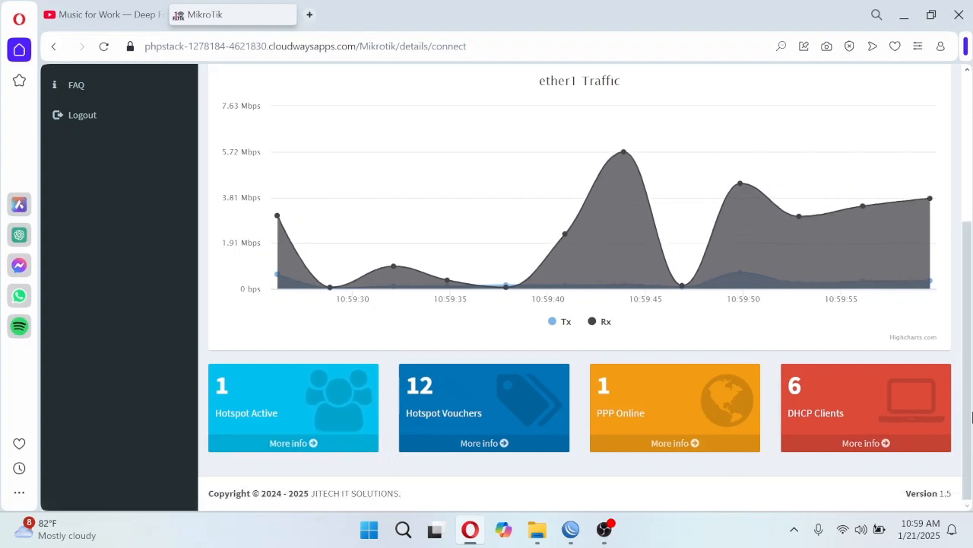
- Collapse the ether1 traffic chart on the router dashboard and expand it again
scroll(960, 304, up, 3)
click(937, 162)
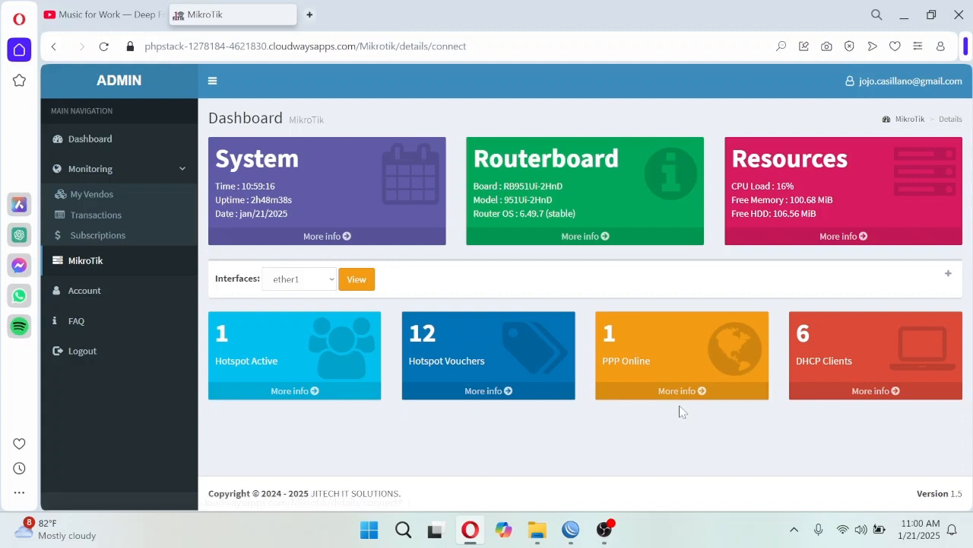
click(948, 273)
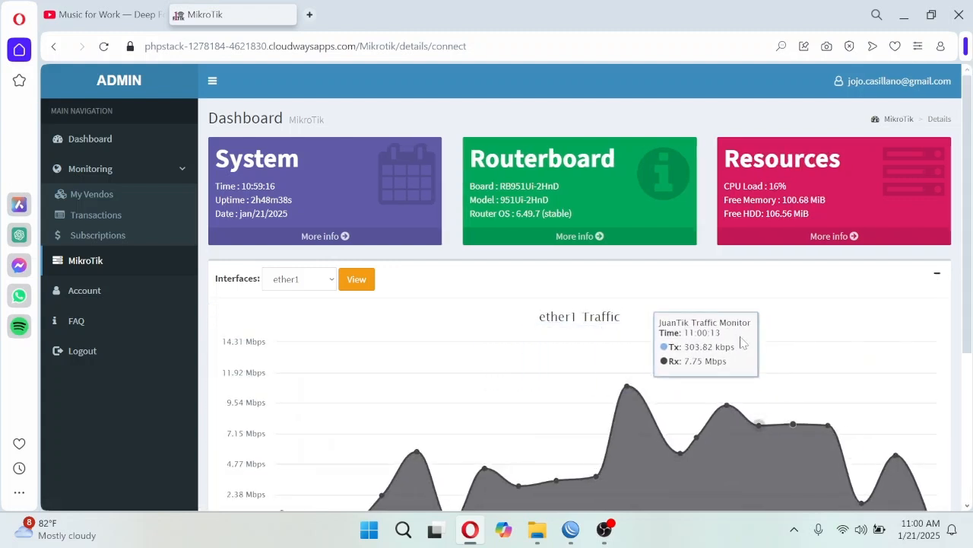
- Display the traffic chart for the bridge-HS interface
scroll(711, 342, down, 1)
click(299, 204)
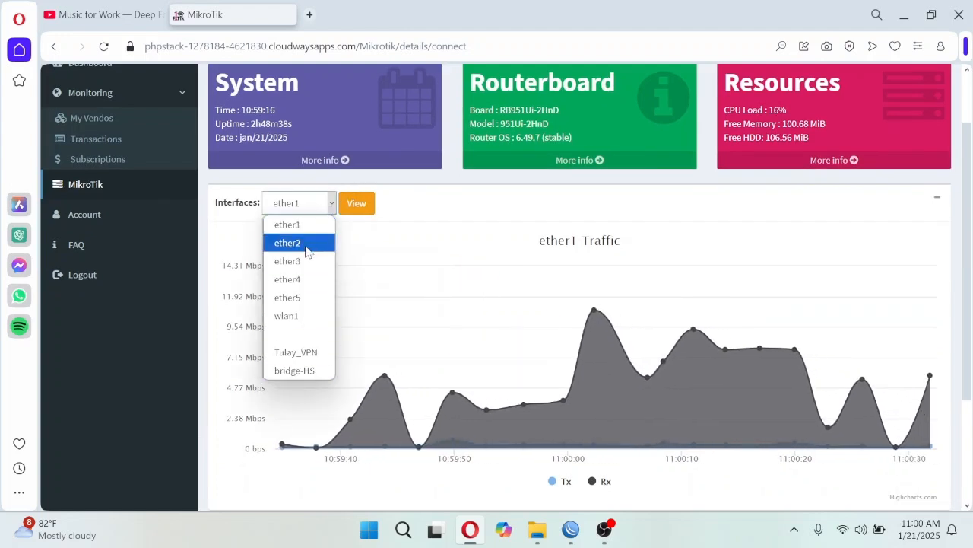
click(314, 373)
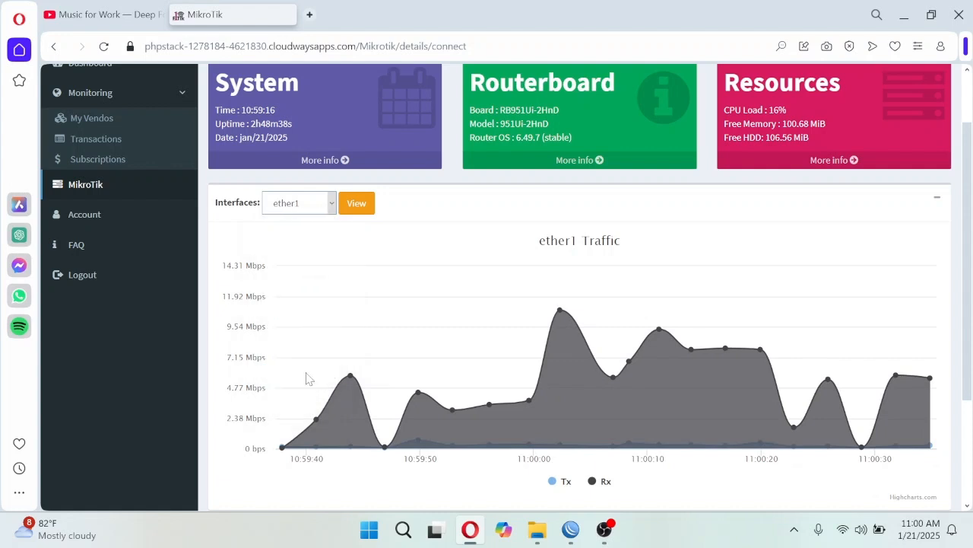
click(352, 214)
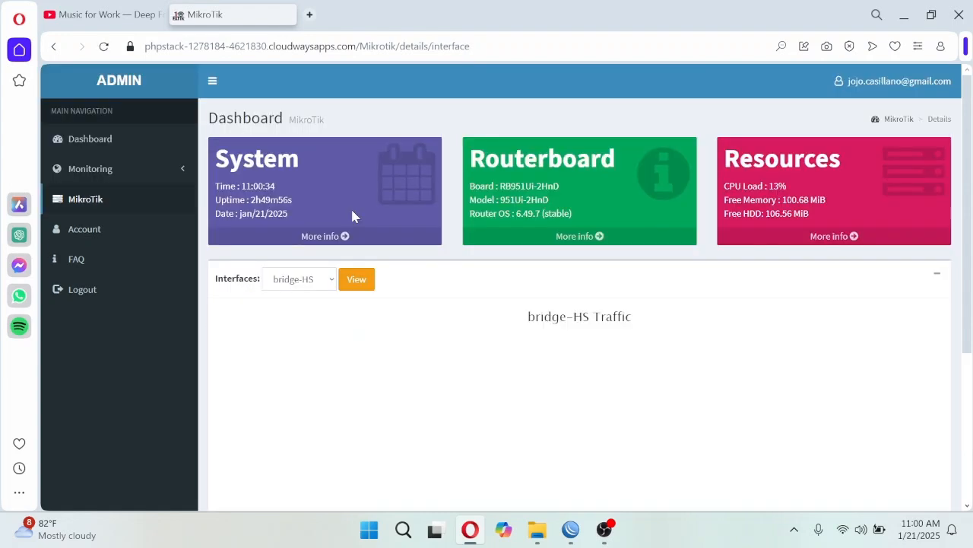
- Examine the bridge-HS traffic graph, the client cards and the list of selectable interfaces
drag(967, 281, 970, 424)
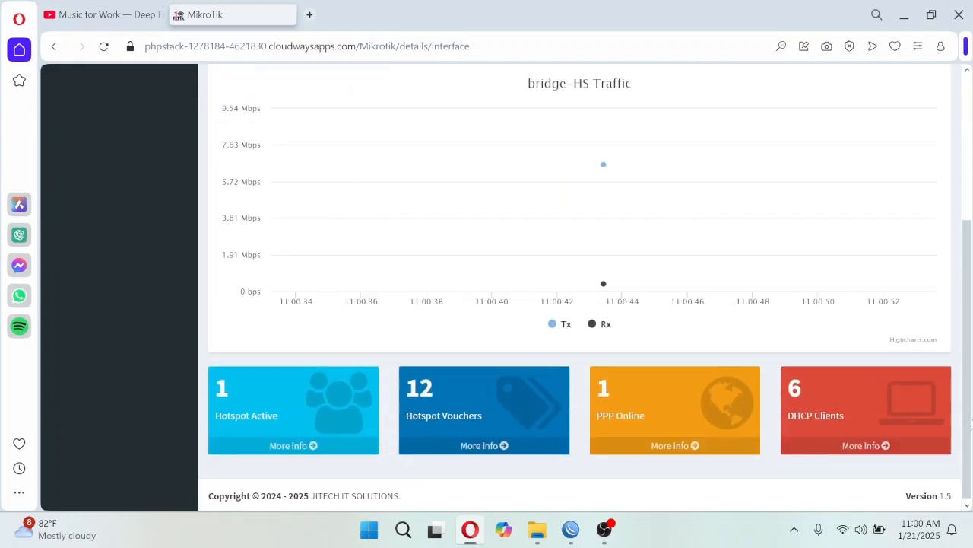
scroll(969, 417, up, 3)
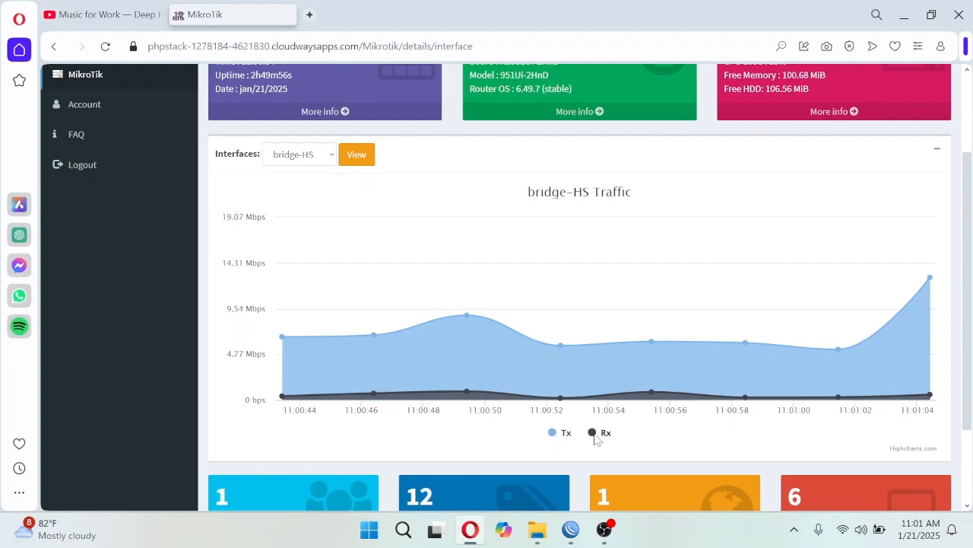
click(334, 156)
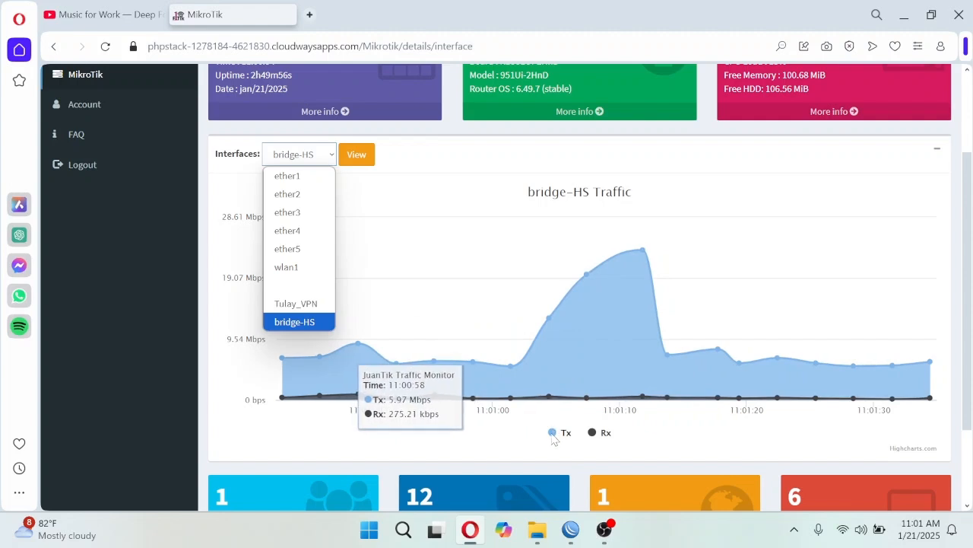
click(498, 187)
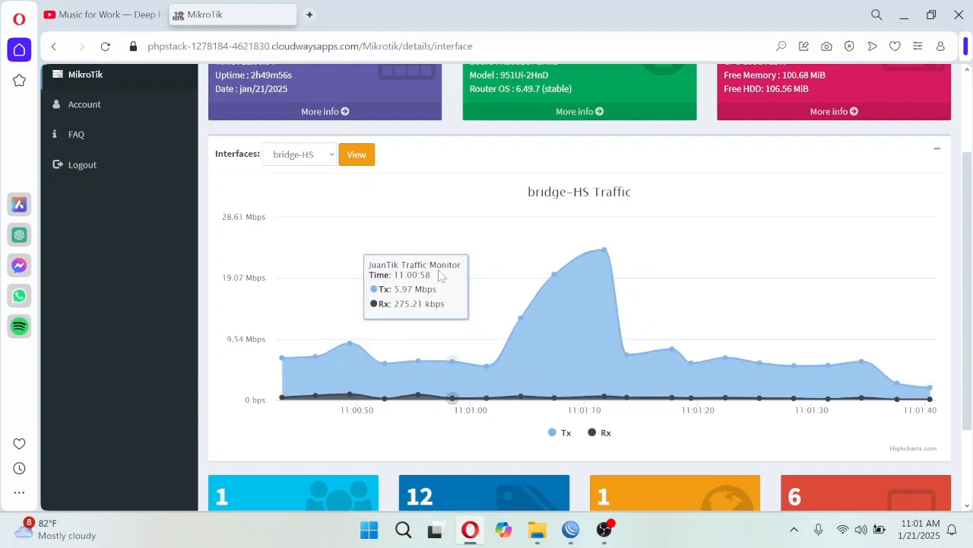
- Switch the traffic chart back to the ether1 interface and examine its Tx and Rx graph
click(332, 156)
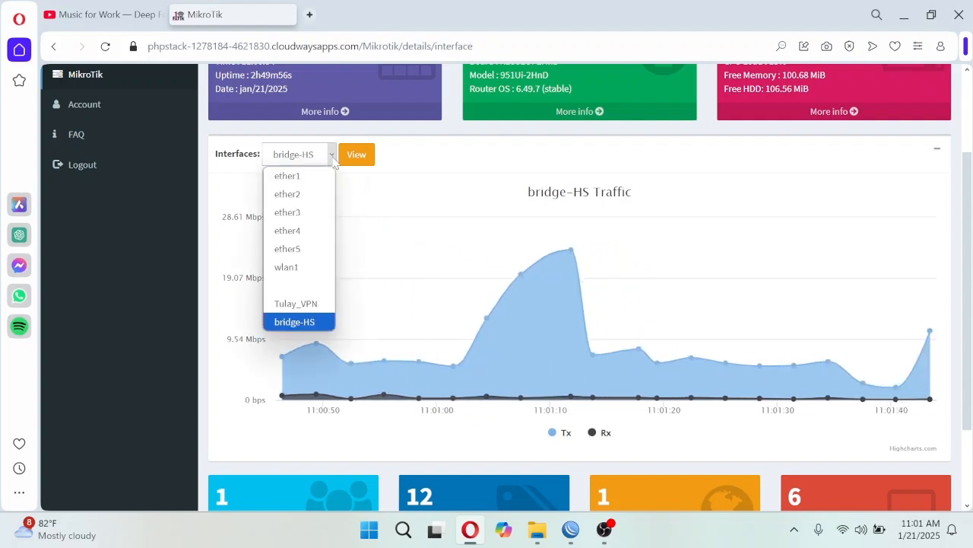
click(308, 184)
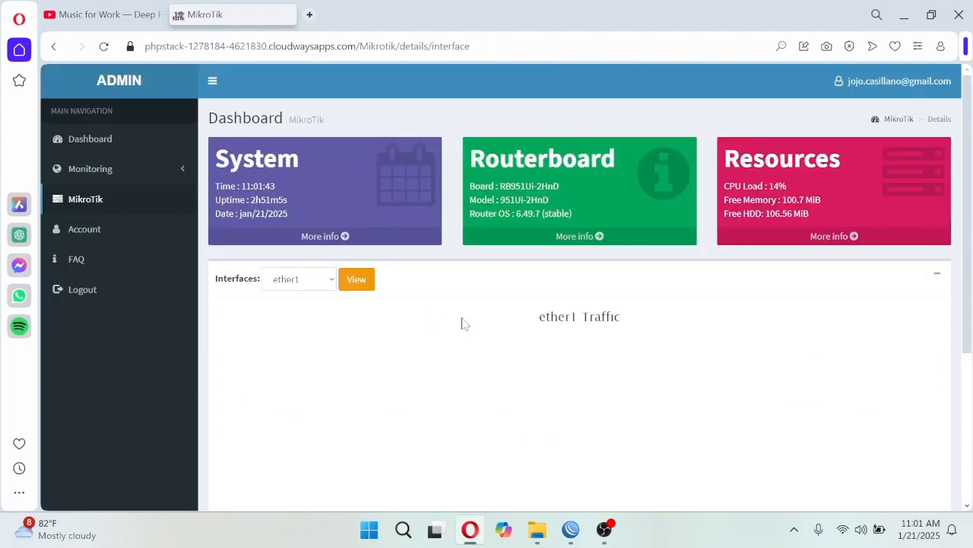
scroll(476, 303, down, 1)
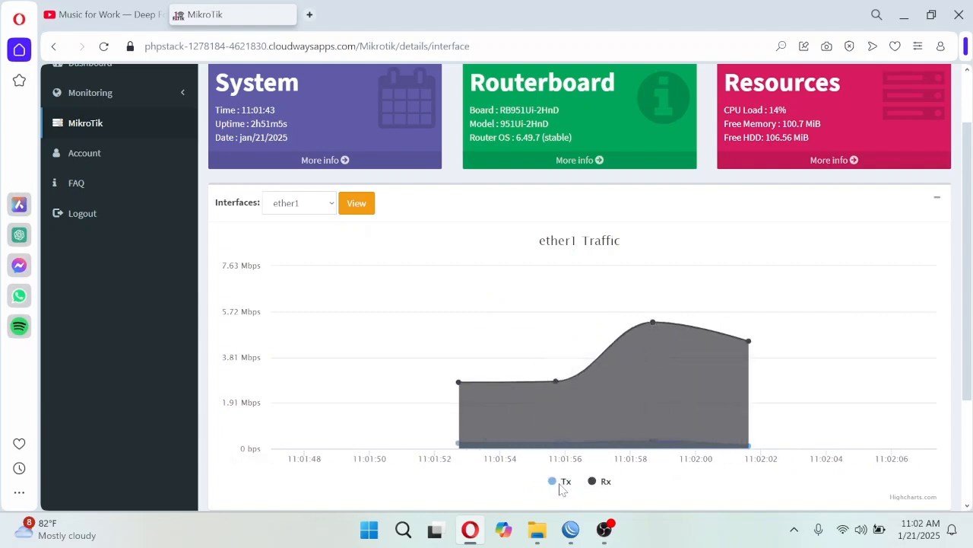
scroll(964, 255, up, 1)
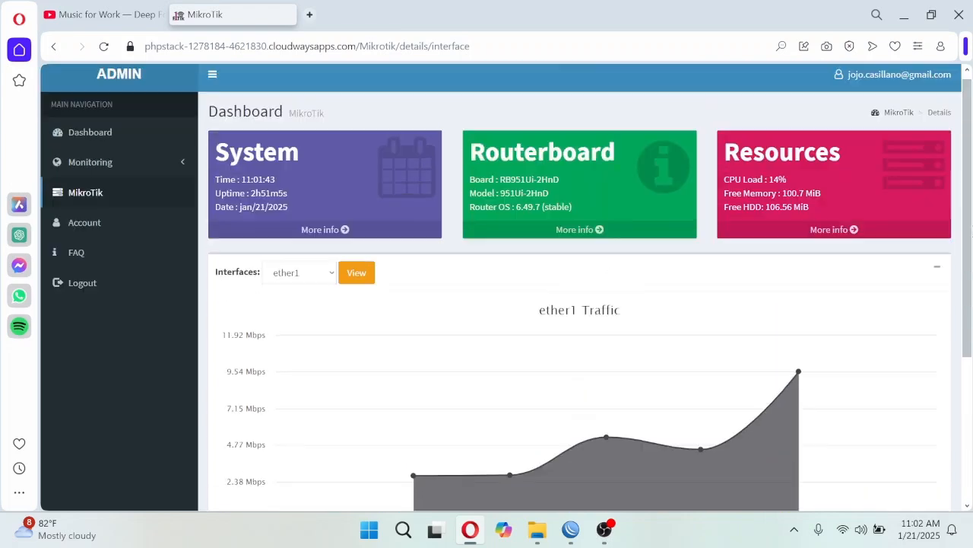
drag(967, 240, 969, 308)
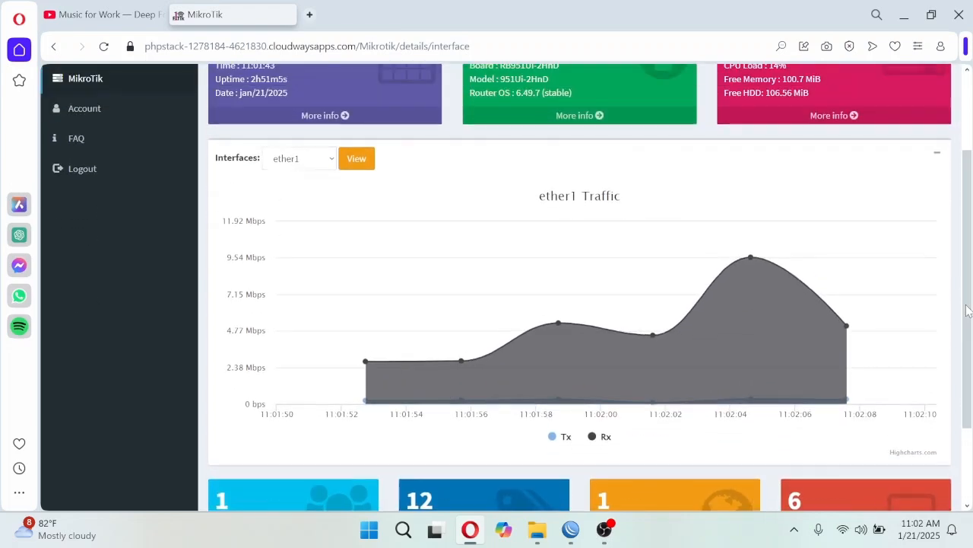
- Switch the traffic chart to the wlan1 interface and examine its Tx and Rx graph
drag(969, 308, 969, 372)
scroll(591, 293, up, 1)
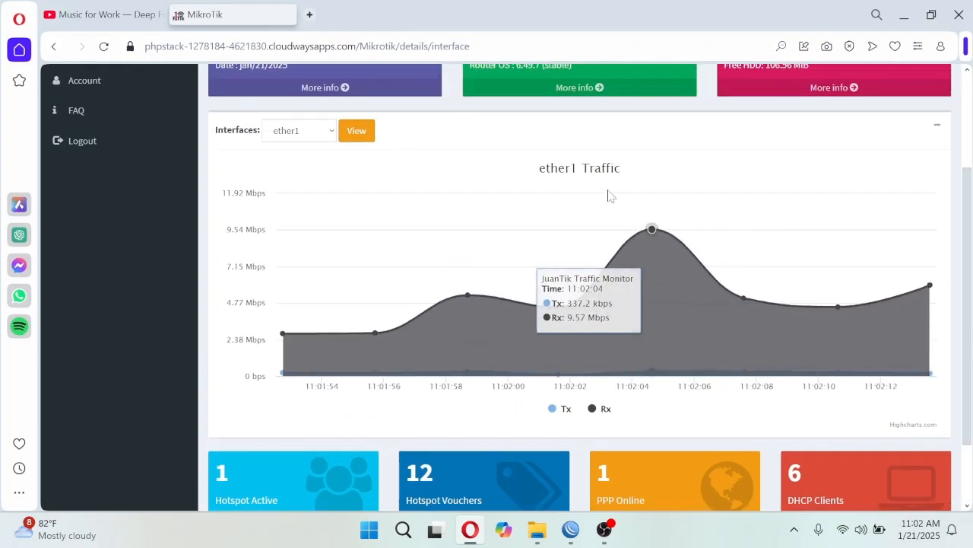
scroll(597, 214, up, 1)
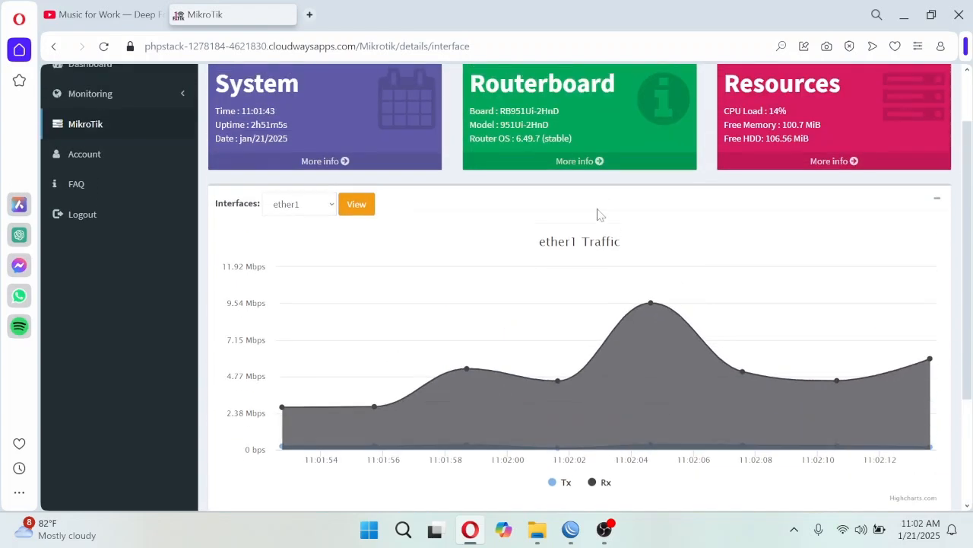
click(319, 207)
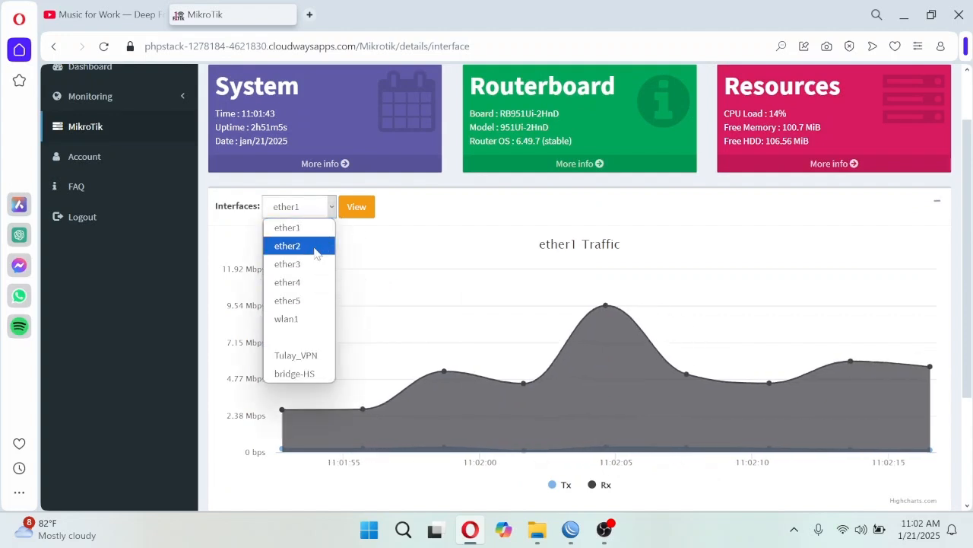
click(303, 324)
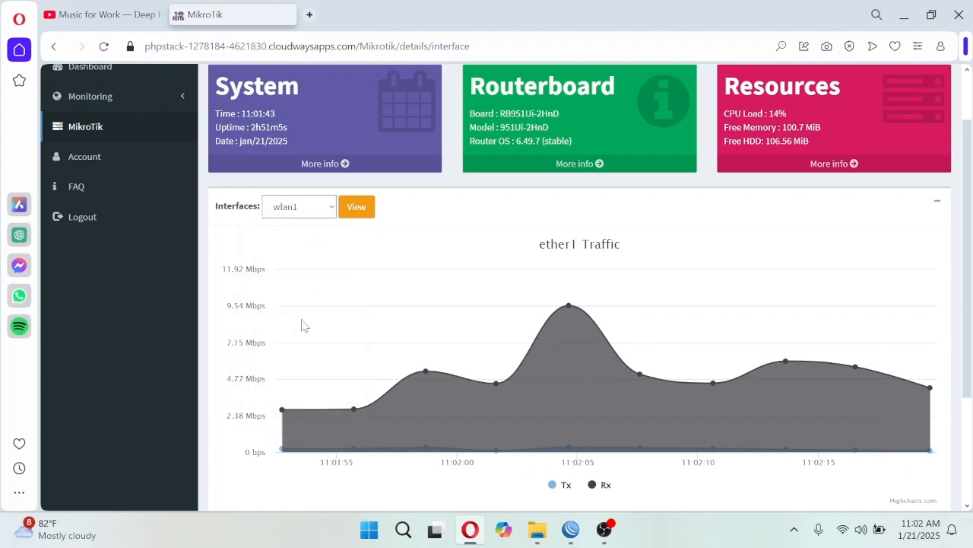
click(357, 216)
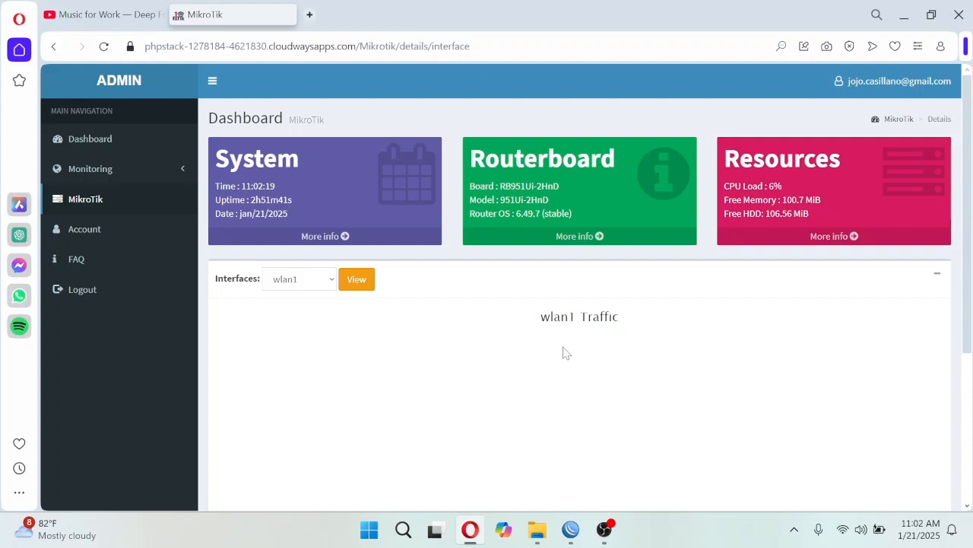
scroll(650, 341, down, 1)
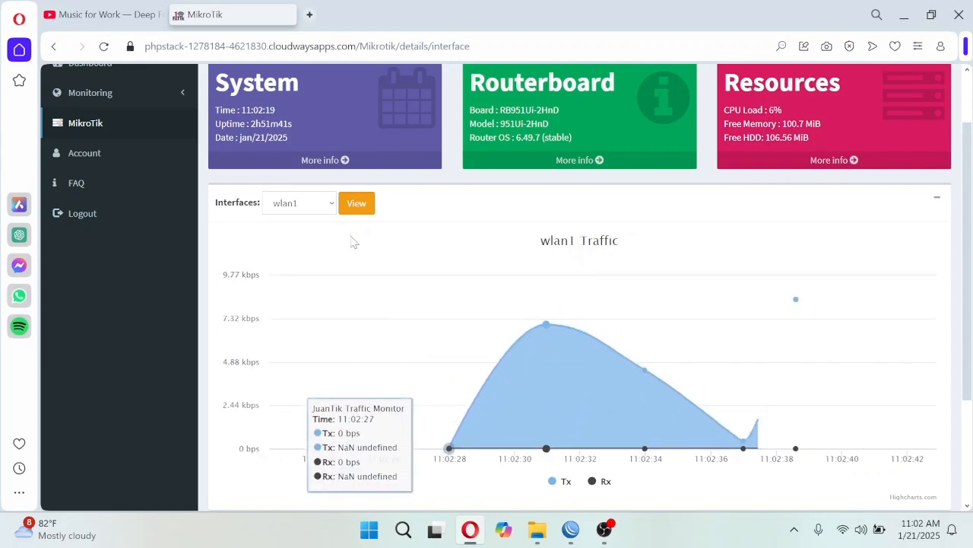
- Display the traffic chart for the unnamed interface listed between wlan1 and Tulay_VPN
click(331, 204)
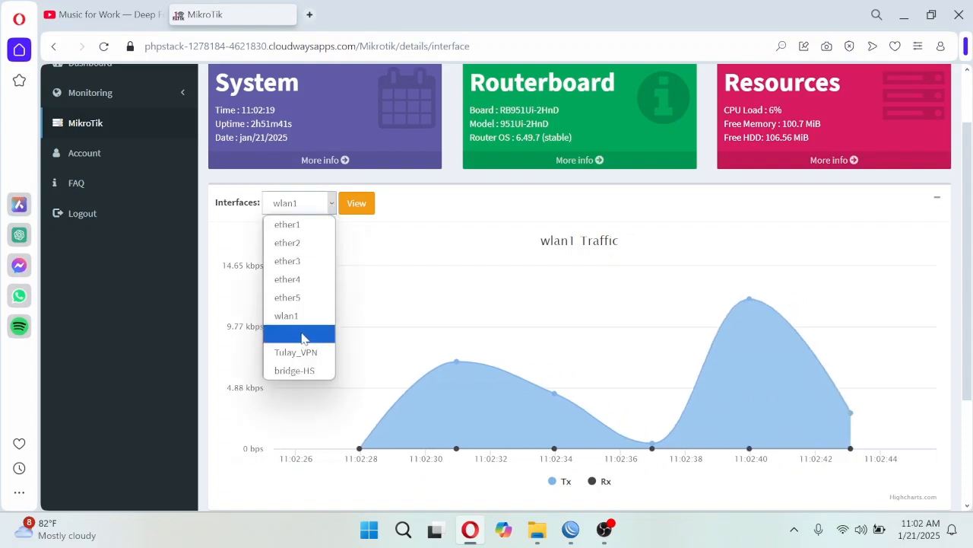
click(303, 337)
click(359, 209)
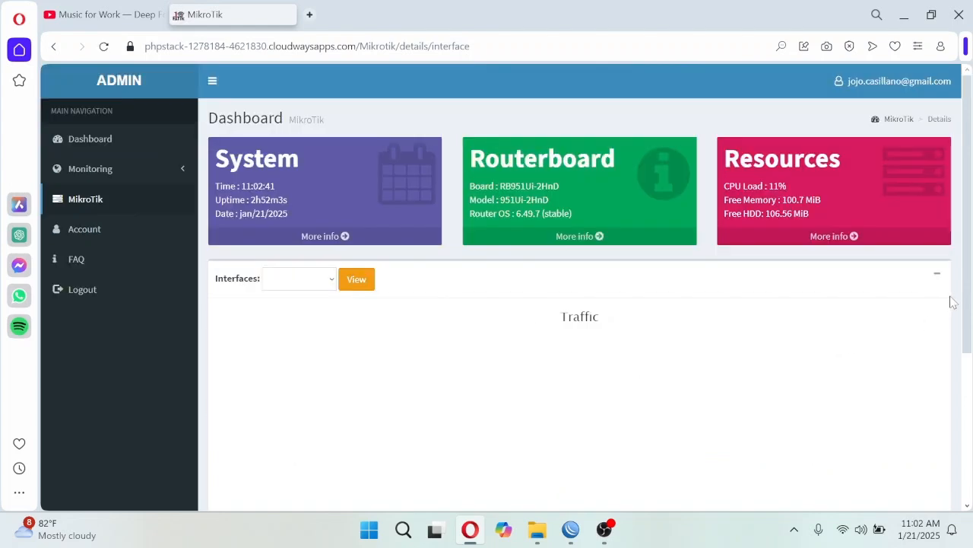
scroll(951, 302, down, 2)
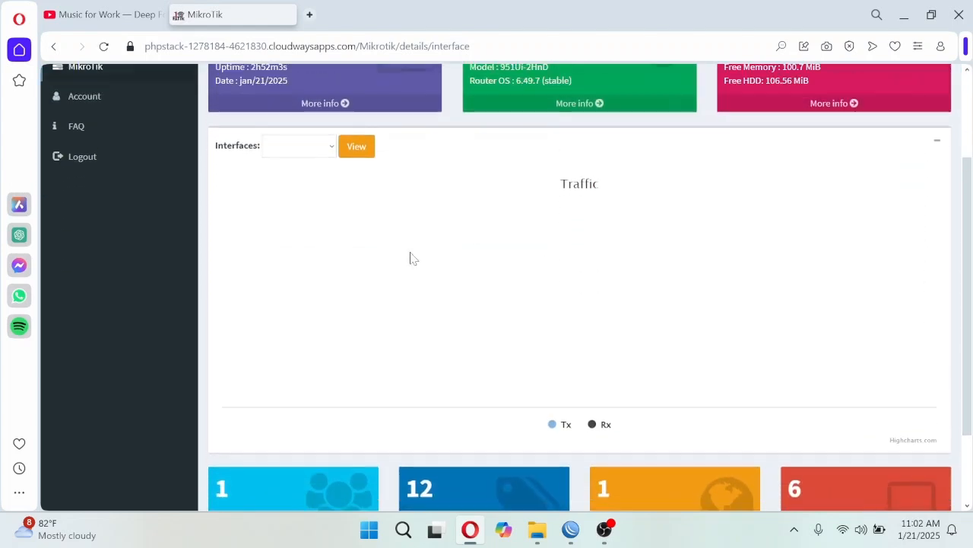
scroll(623, 272, up, 1)
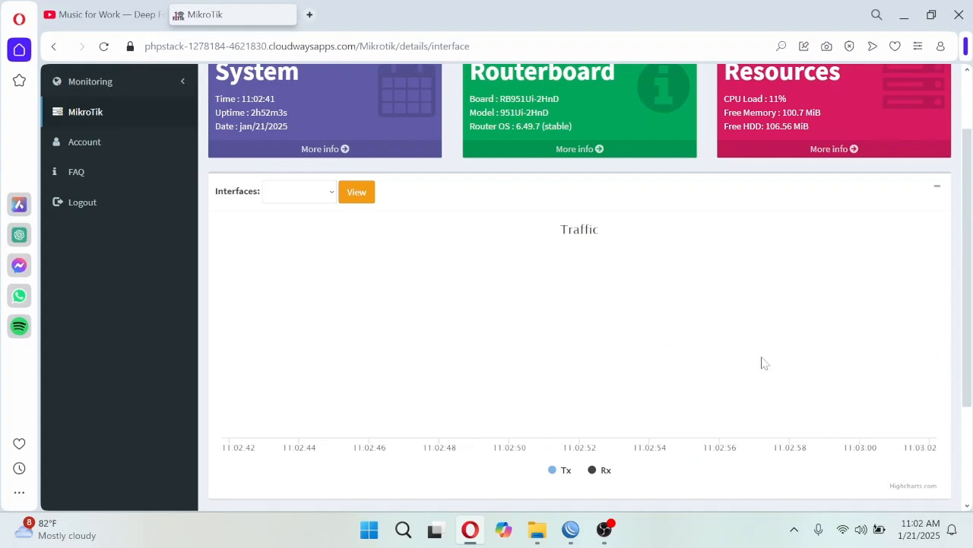
- Display the traffic chart for the Tulay_VPN interface and examine its Tx and Rx graph over time
click(332, 196)
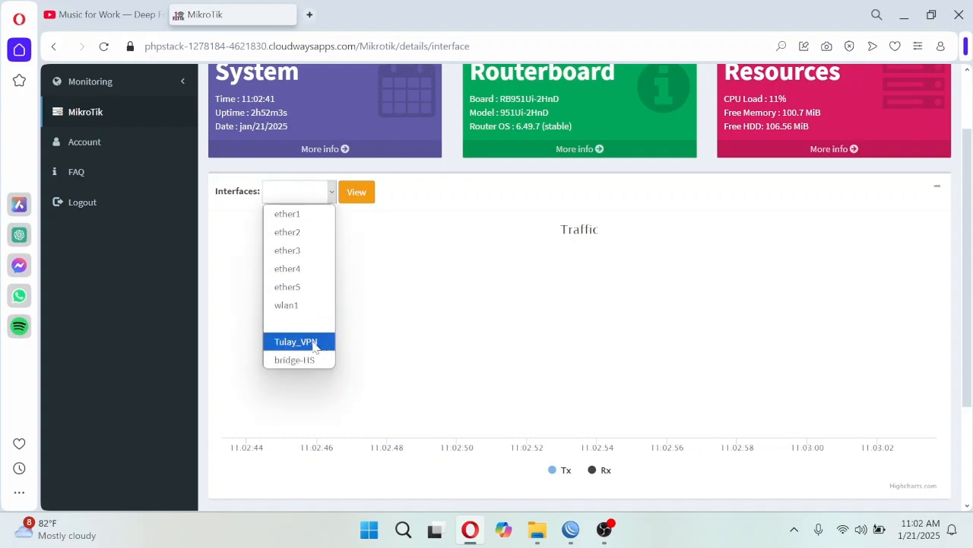
click(314, 343)
click(354, 196)
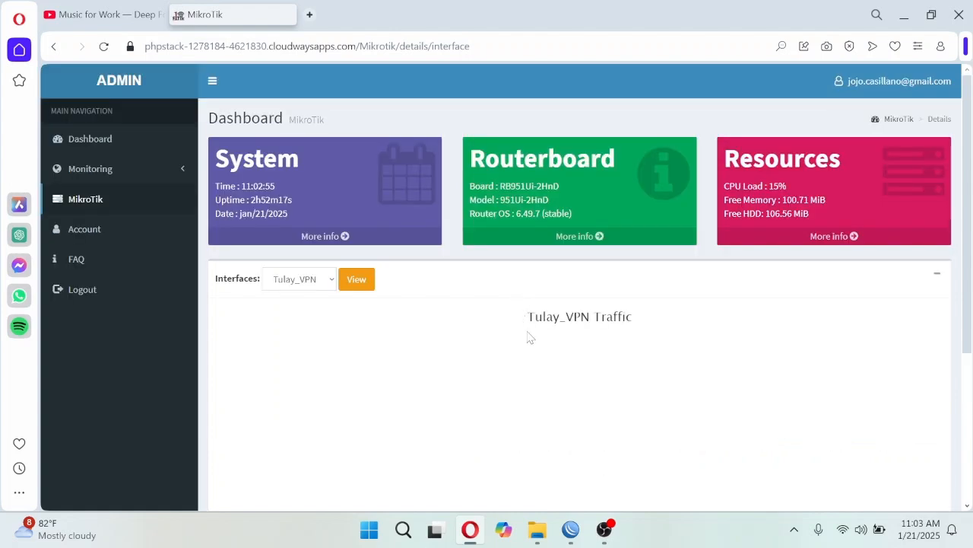
scroll(968, 301, down, 1)
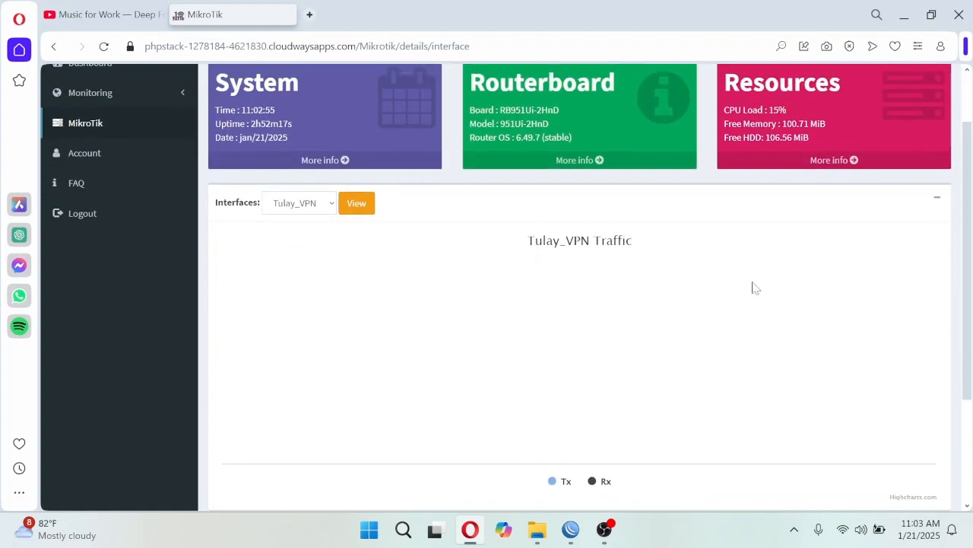
click(323, 204)
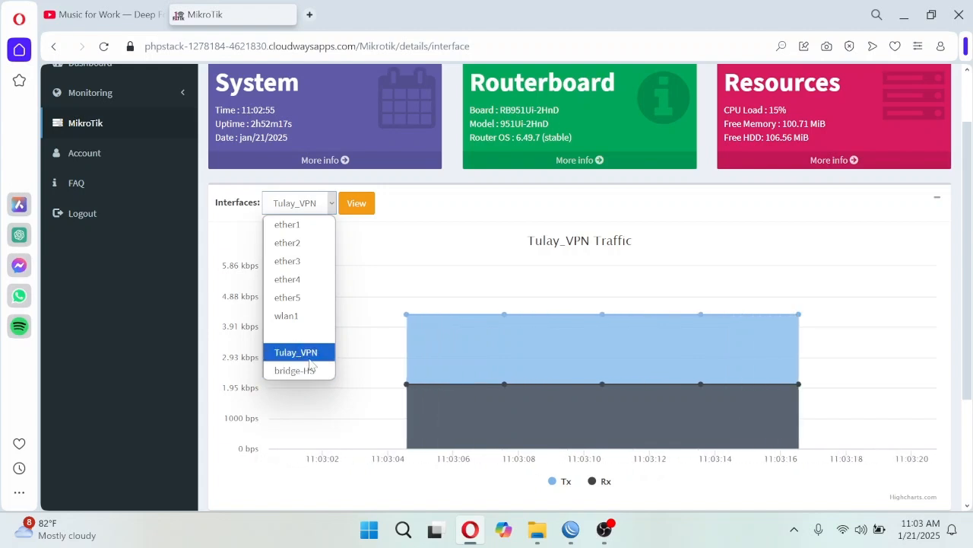
click(839, 247)
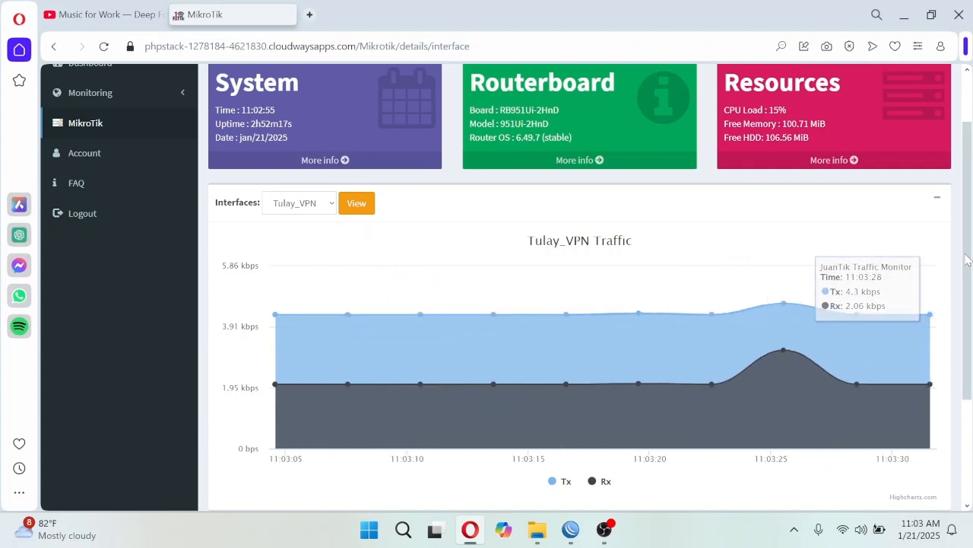
mouse_move(968, 260)
mouse_down()
mouse_move(968, 227)
mouse_move(967, 257)
mouse_up()
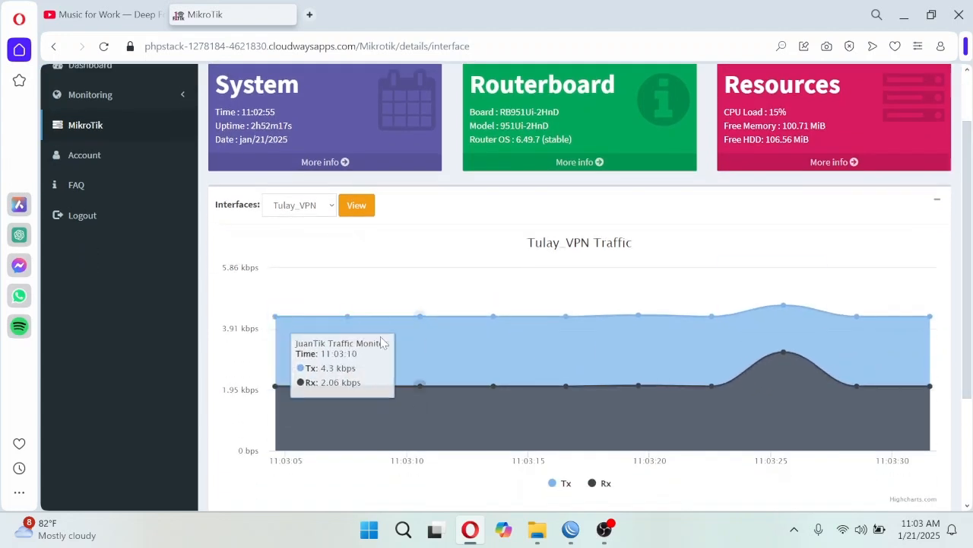
scroll(431, 391, up, 1)
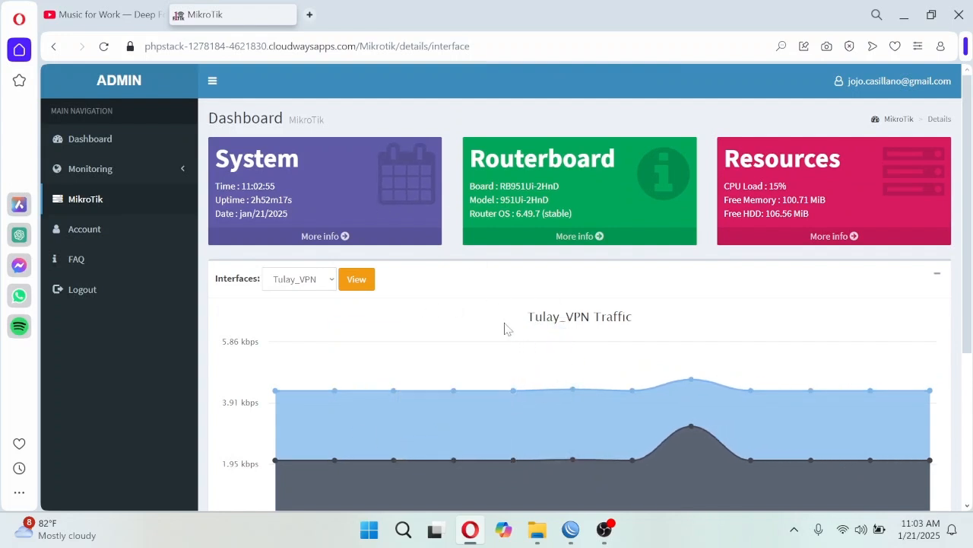
scroll(511, 330, down, 2)
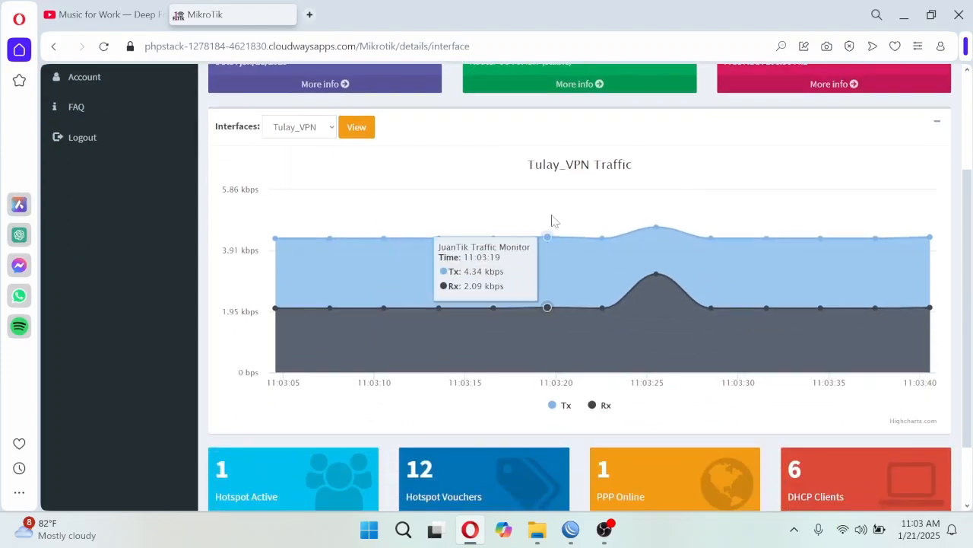
scroll(552, 221, down, 2)
- Switch to WinBox, open the router's log and examine the latest API login and logout entries
click(571, 530)
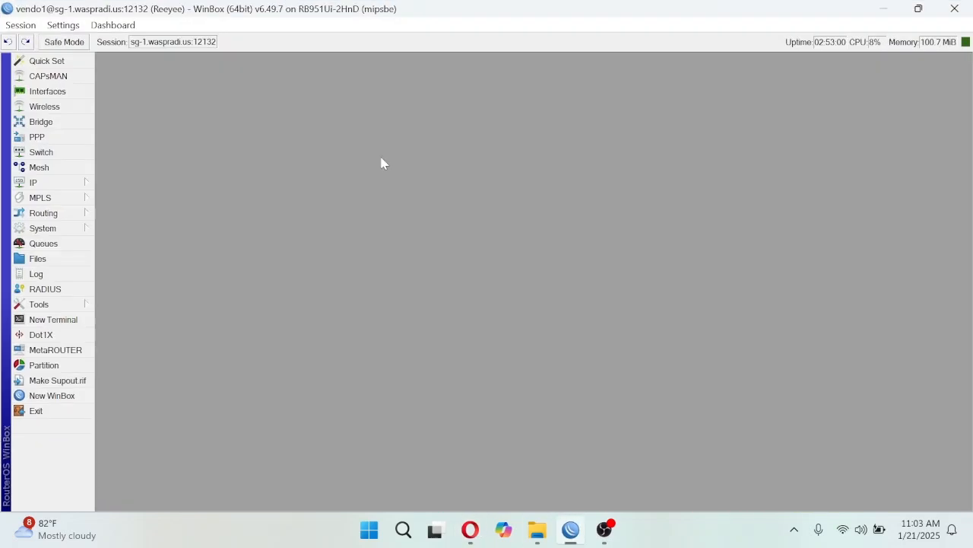
click(62, 272)
drag(463, 102, 495, 82)
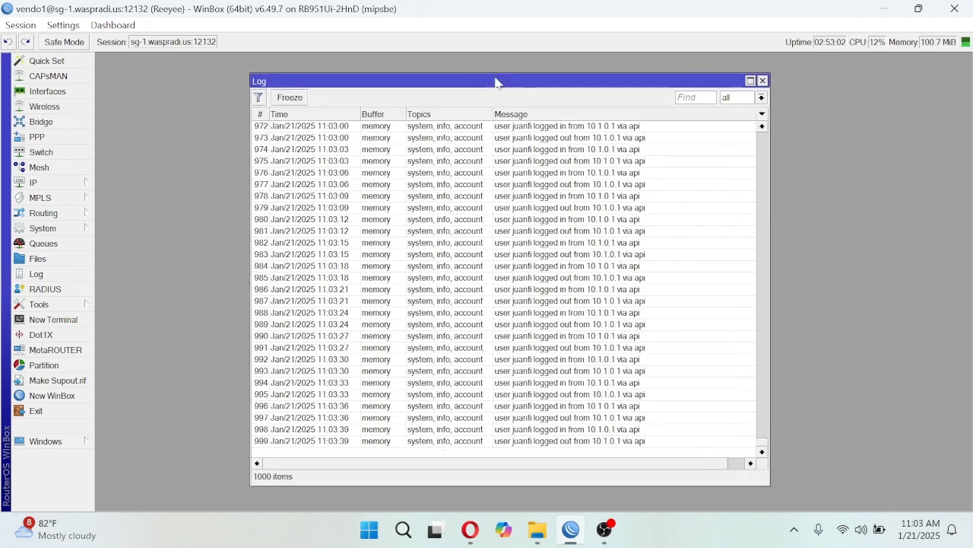
click(763, 453)
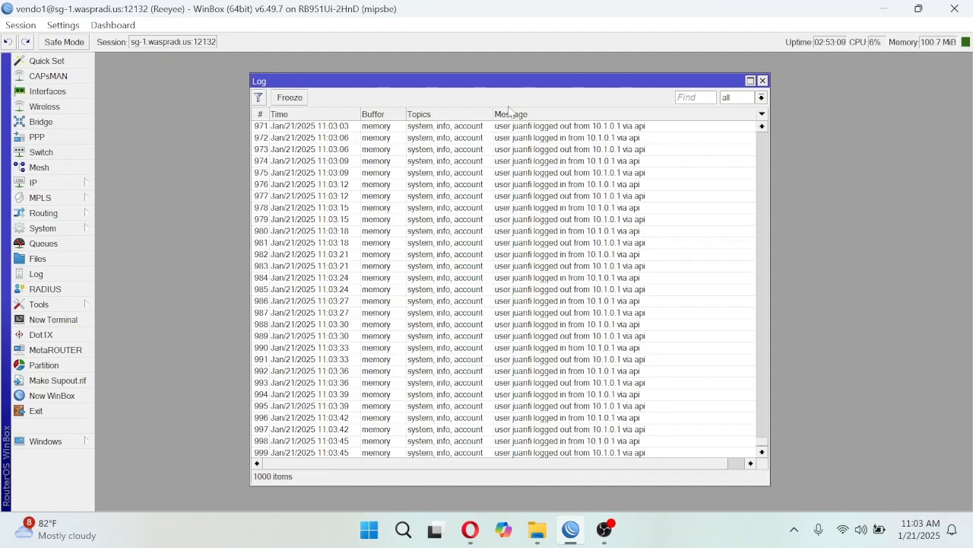
drag(496, 84, 490, 80)
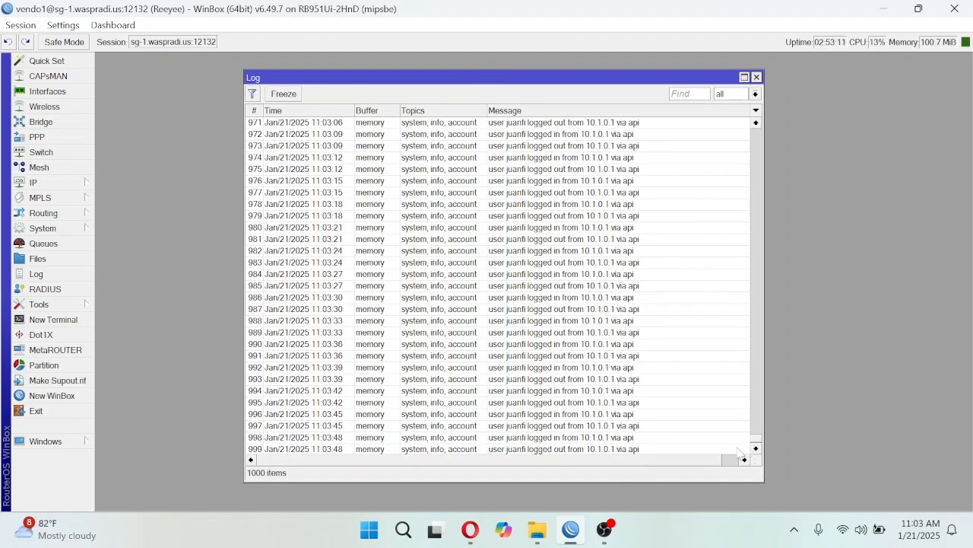
click(556, 383)
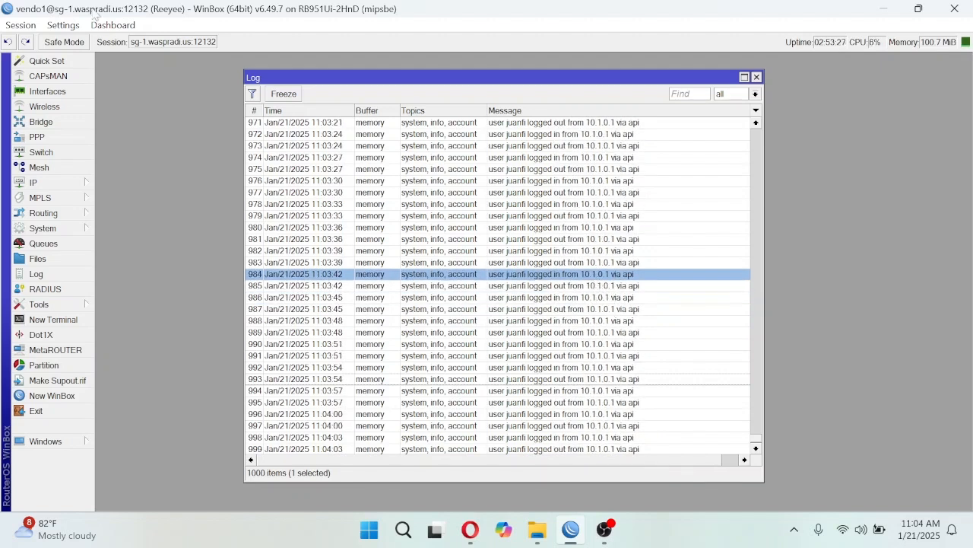
- Check the remote address in the Tulay_VPN interface's status, and close the open WinBox windows to return to the browser dashboard
click(49, 91)
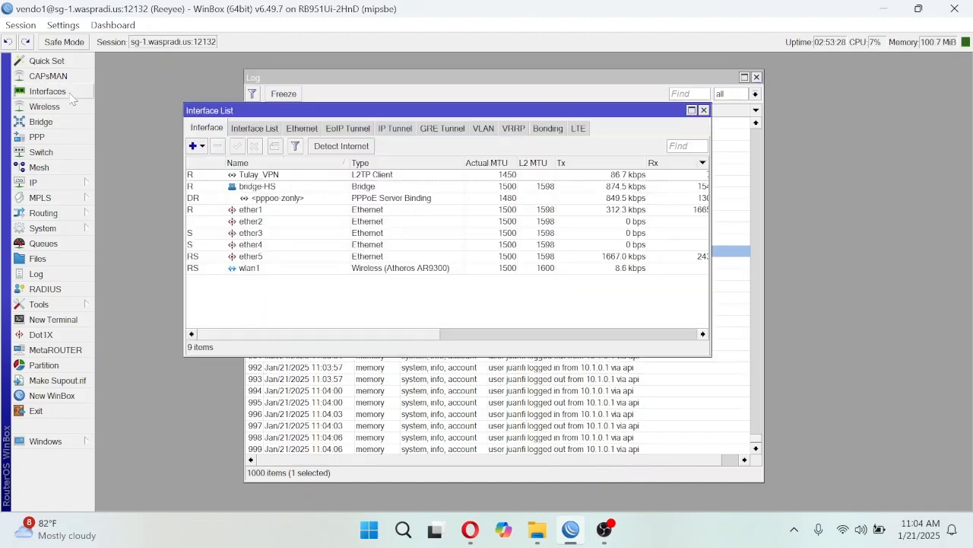
double_click(269, 175)
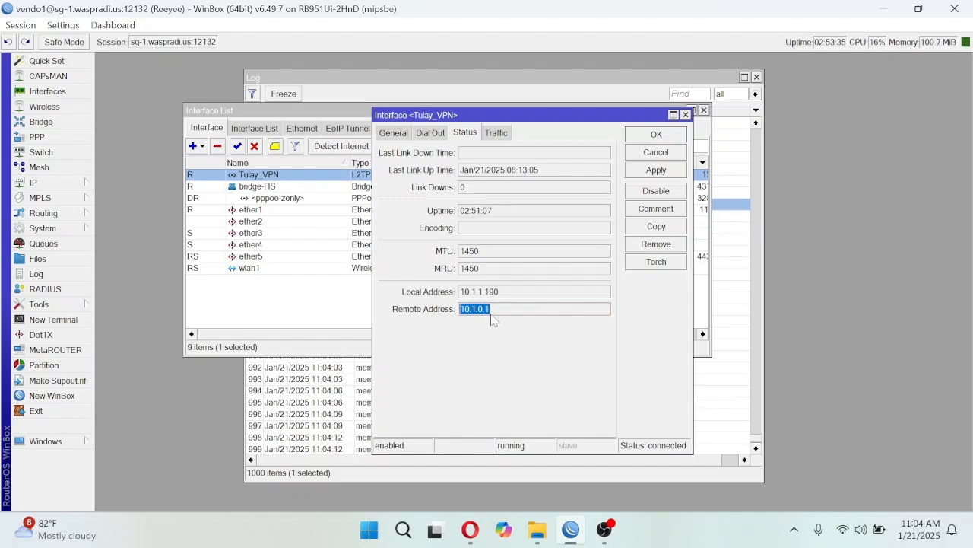
click(685, 114)
click(704, 110)
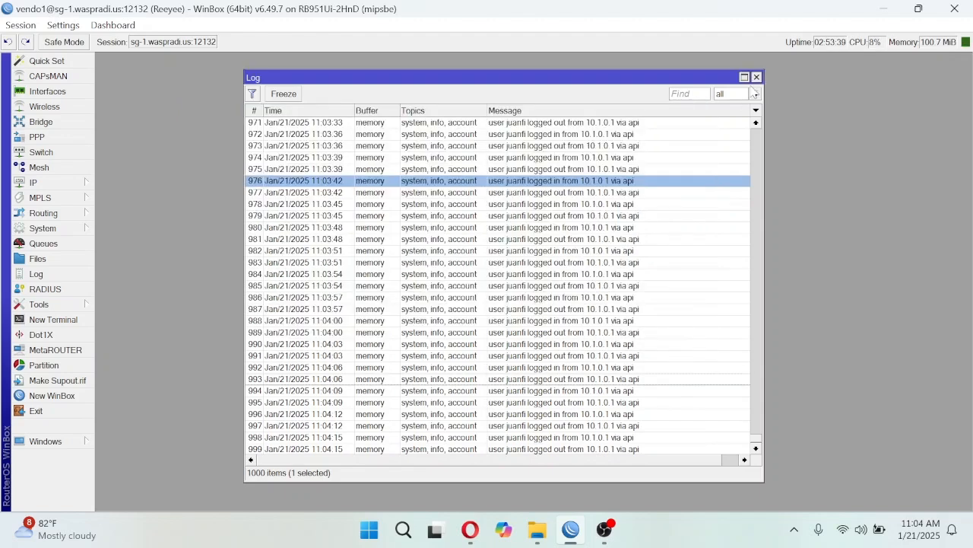
click(757, 76)
click(882, 8)
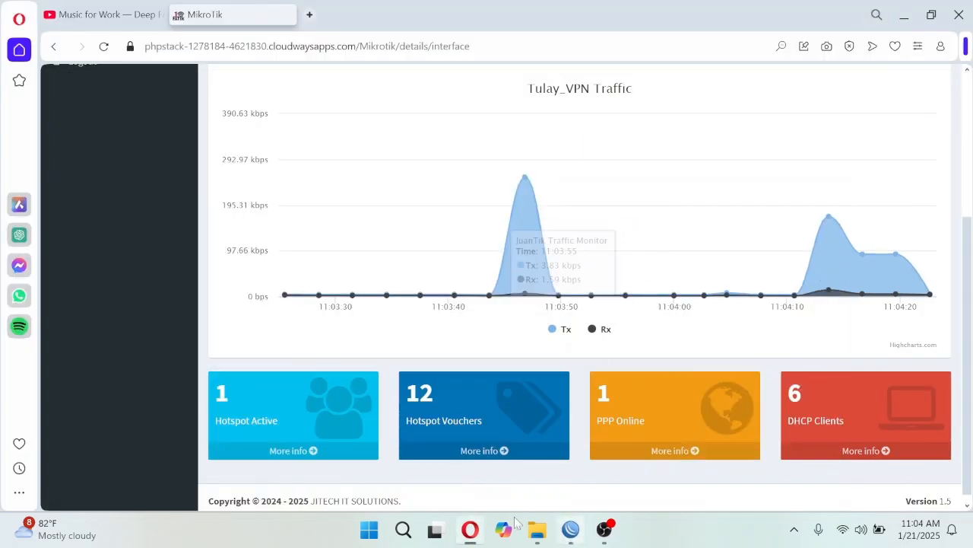
- Return to the MikroTik router list and open the remote access VPN script of the Tulay router
scroll(290, 194, up, 3)
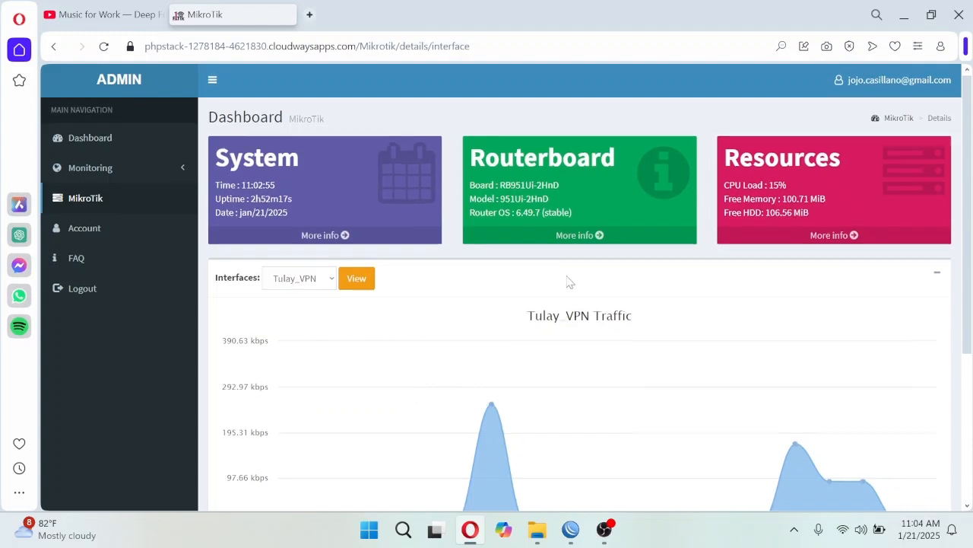
scroll(567, 281, down, 1)
click(87, 128)
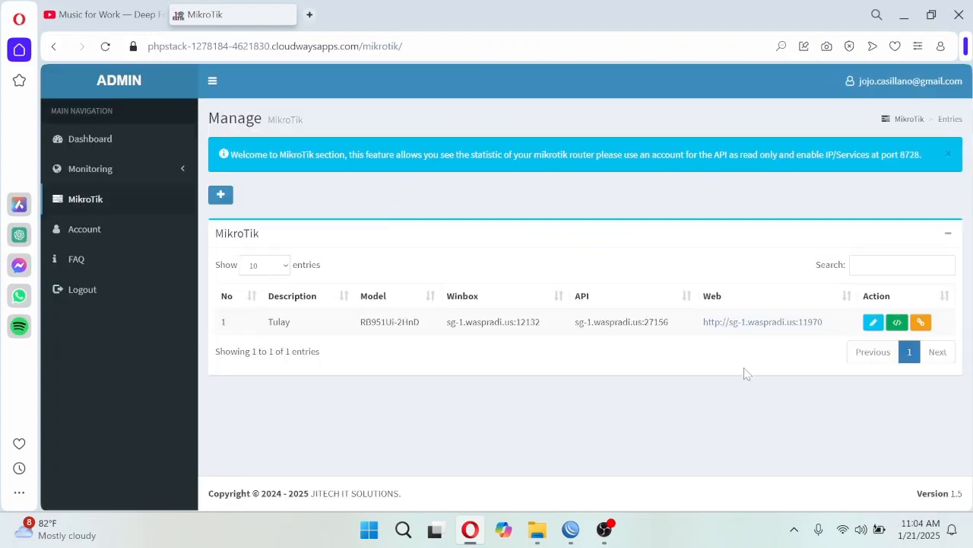
click(894, 322)
- Examine the Tulay router's VPN script, including its RADIUS, hotspot profile, PPP AAA, L2TP client and firewall filter commands
drag(692, 303, 692, 346)
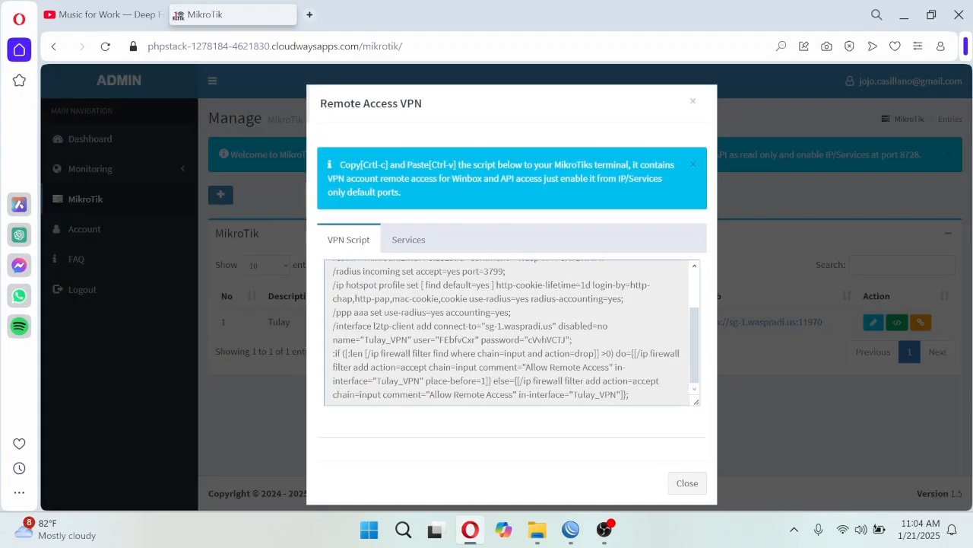
drag(629, 396, 325, 272)
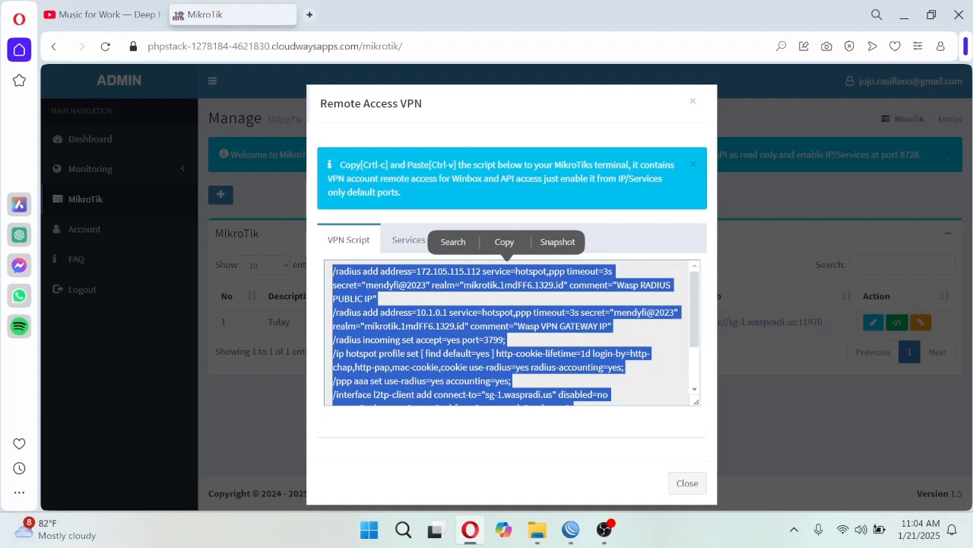
click(642, 327)
drag(695, 303, 697, 352)
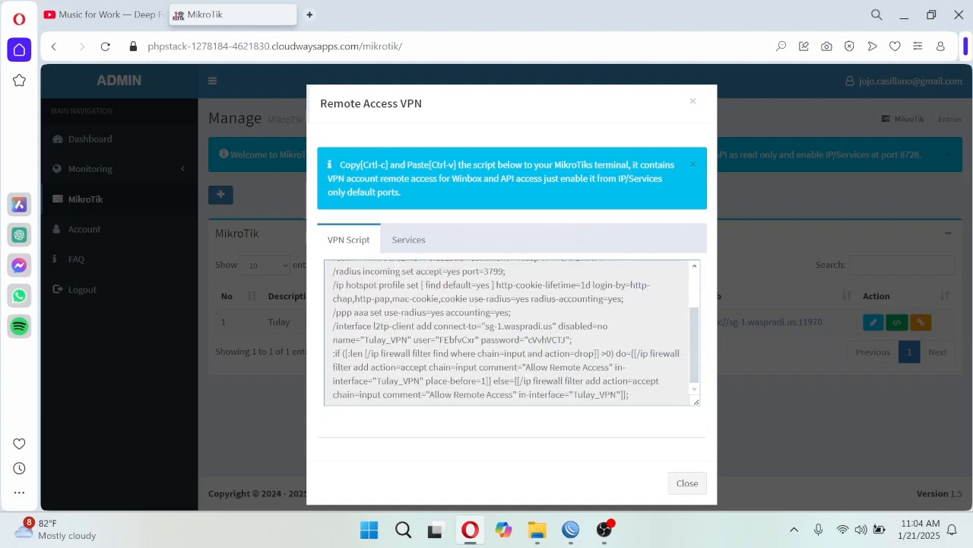
drag(693, 371, 694, 363)
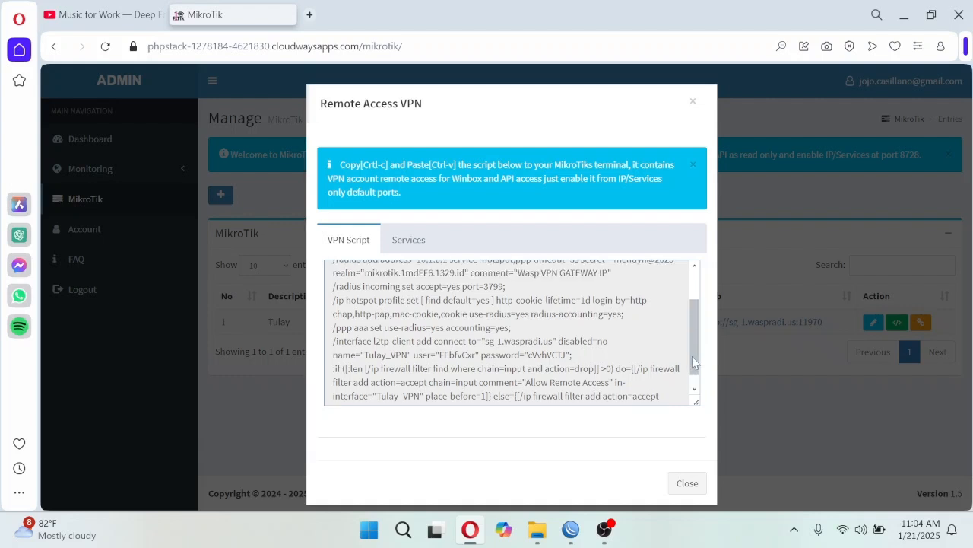
drag(353, 327, 335, 327)
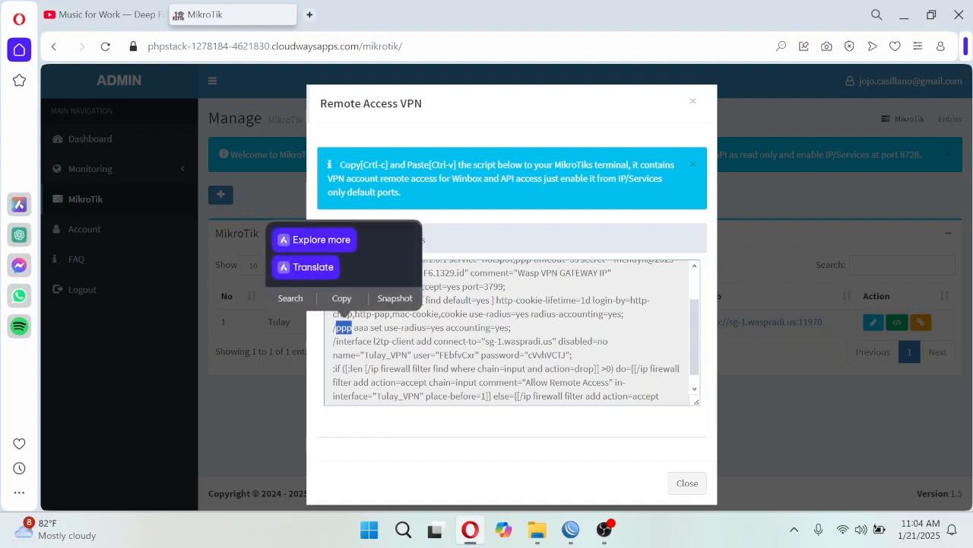
click(347, 329)
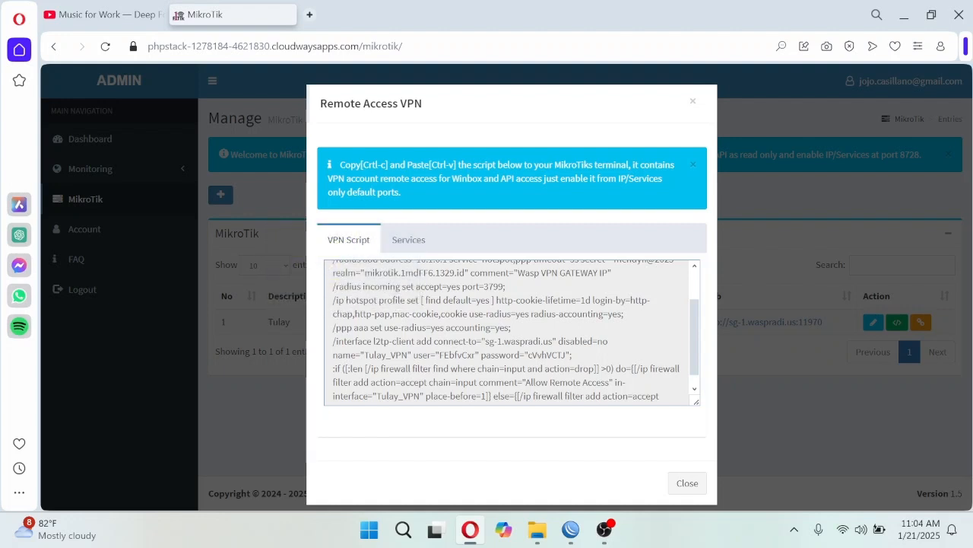
- Examine the VPN gateway RADIUS address and the remaining commands in the Tulay router's VPN script, and close the script dialog
scroll(512, 331, up, 1)
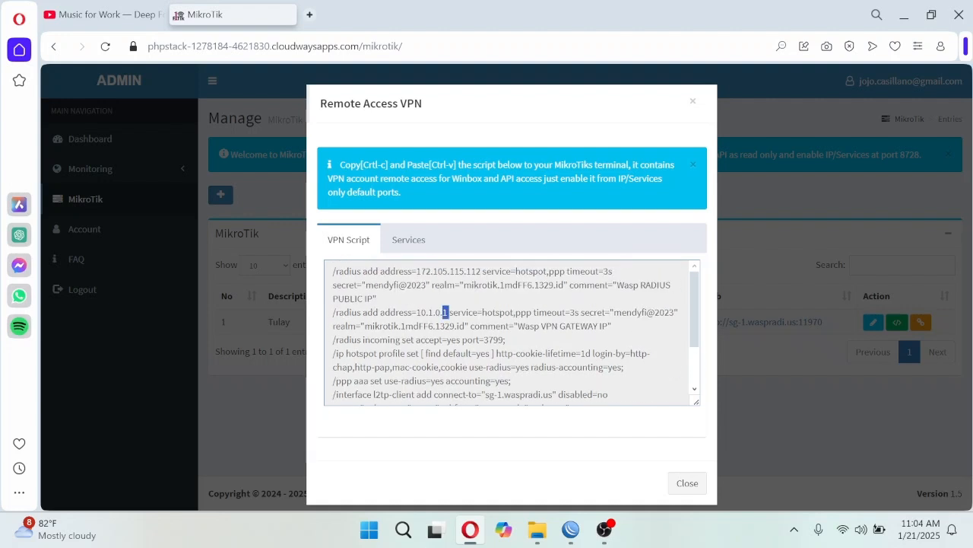
drag(447, 312, 417, 312)
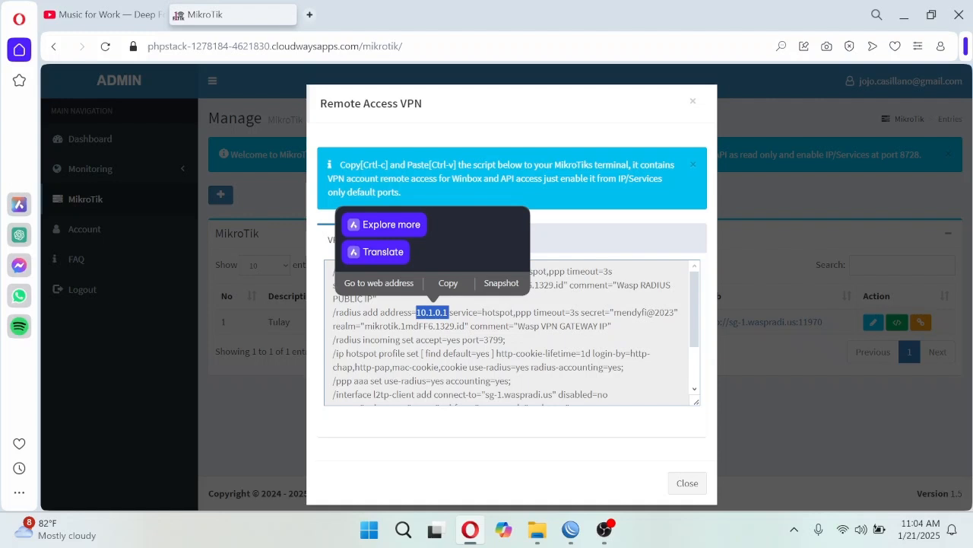
scroll(695, 321, down, 1)
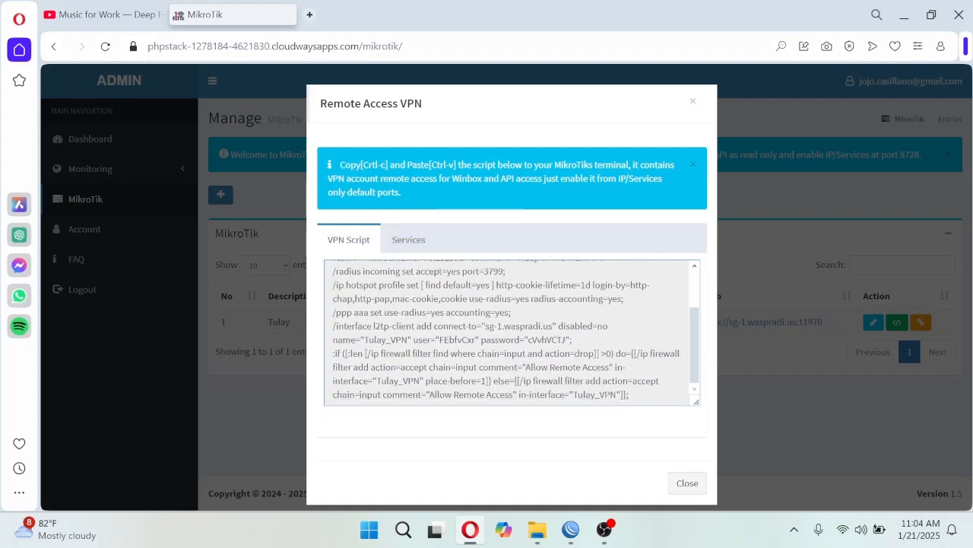
drag(695, 350, 703, 395)
click(689, 480)
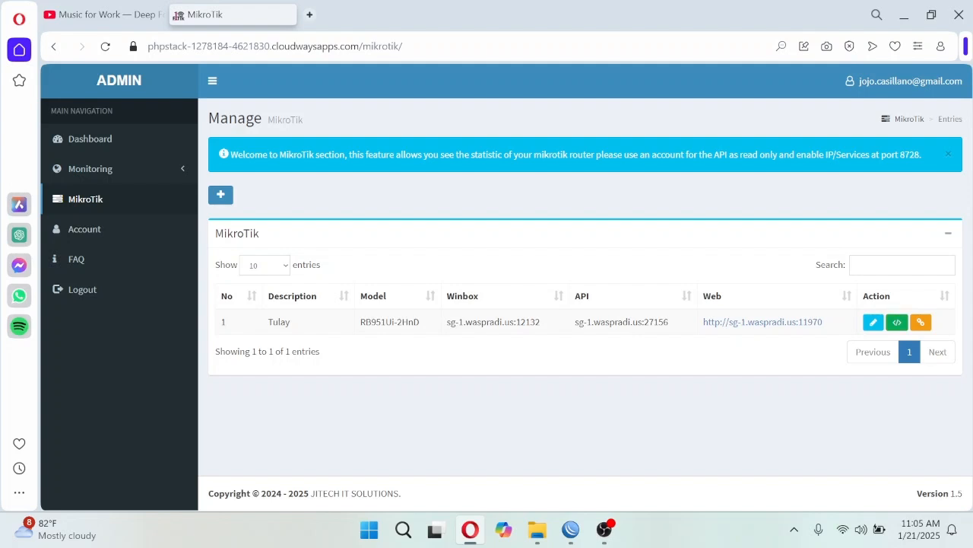
- Examine the Tulay router's API and Winbox remote addresses in the router list, with the Monitoring section expanded
drag(616, 322, 594, 322)
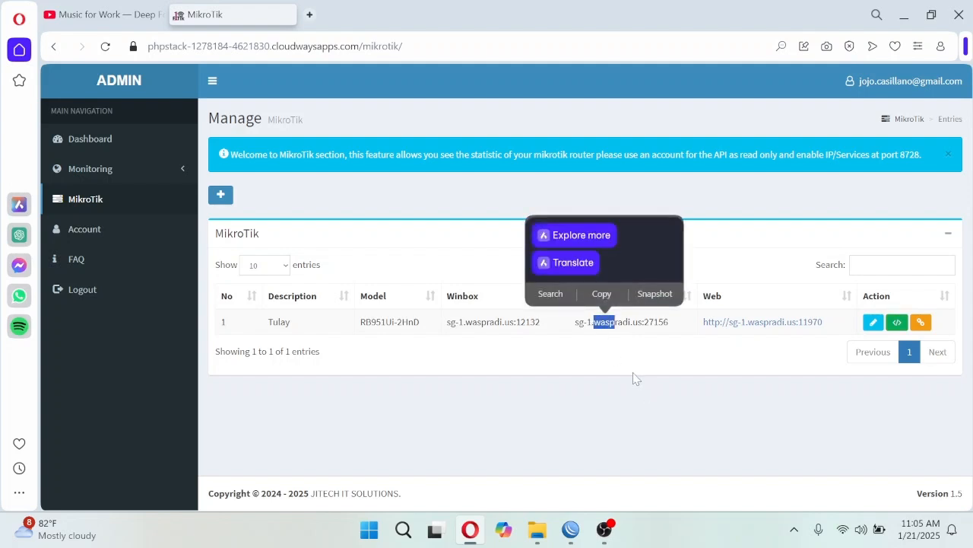
click(633, 372)
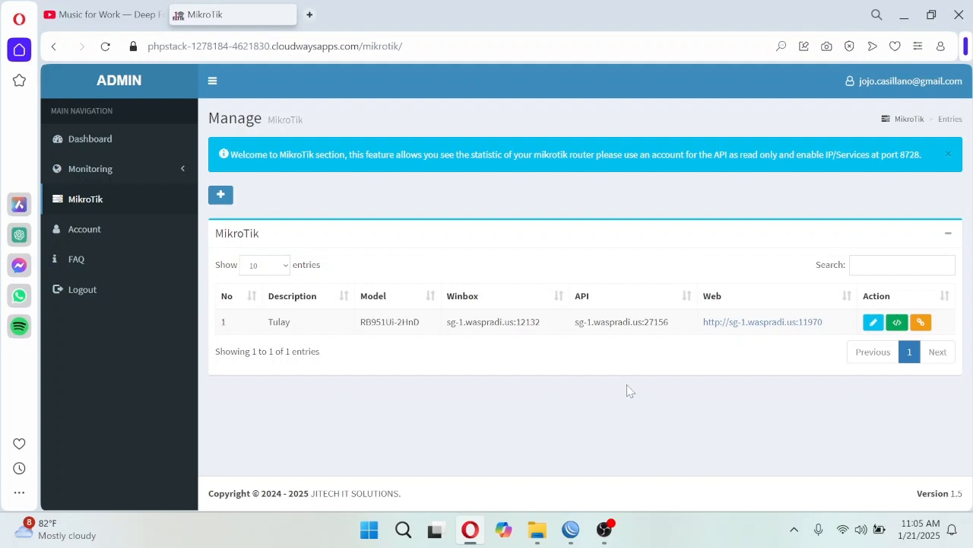
click(163, 167)
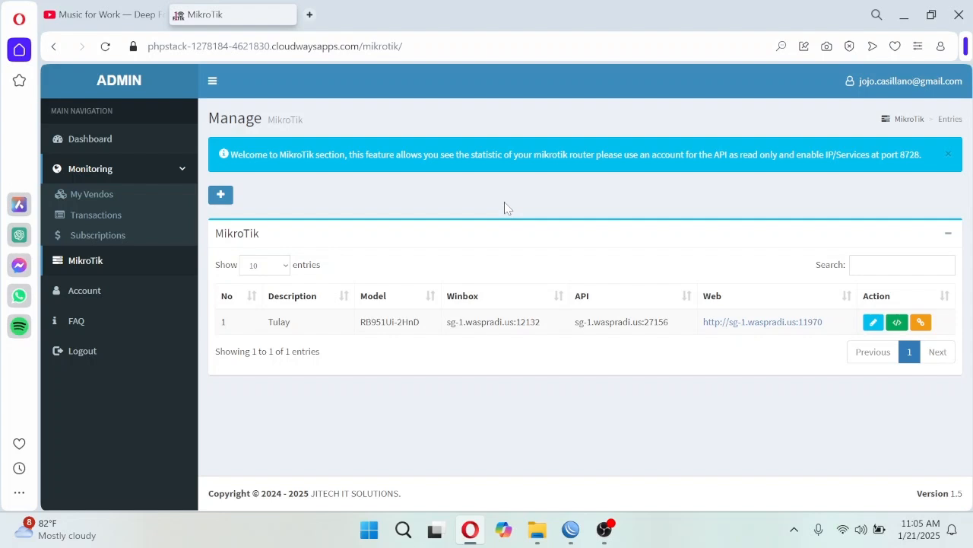
drag(541, 323, 447, 323)
click(549, 344)
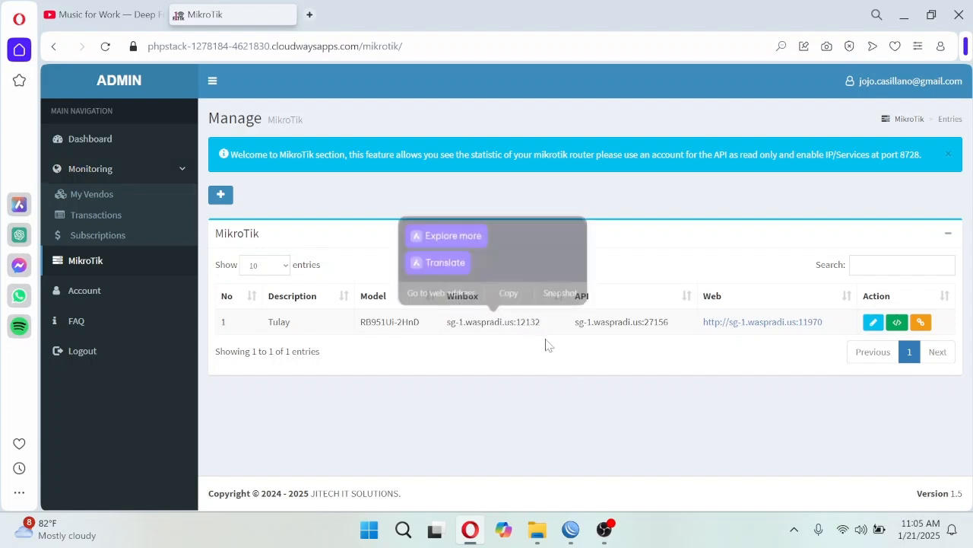
drag(541, 323, 447, 324)
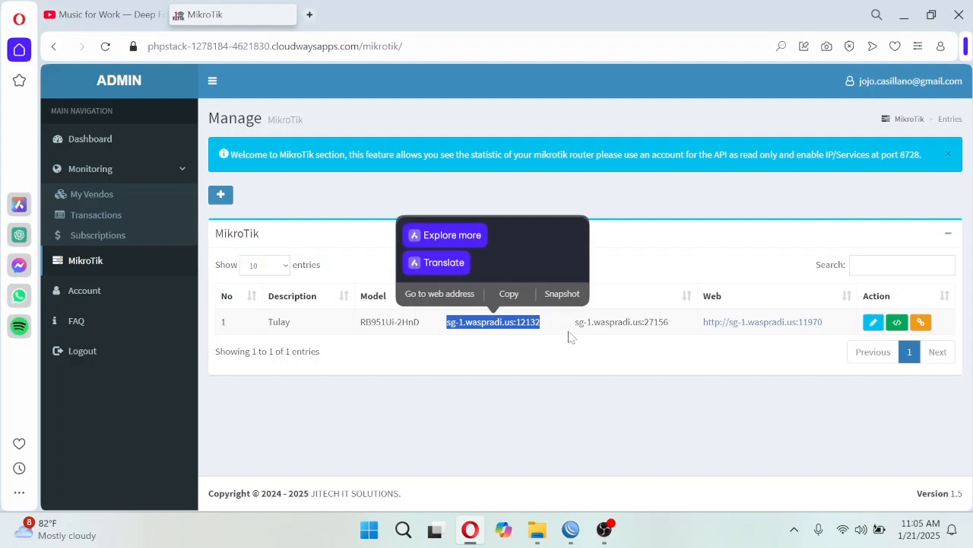
click(692, 255)
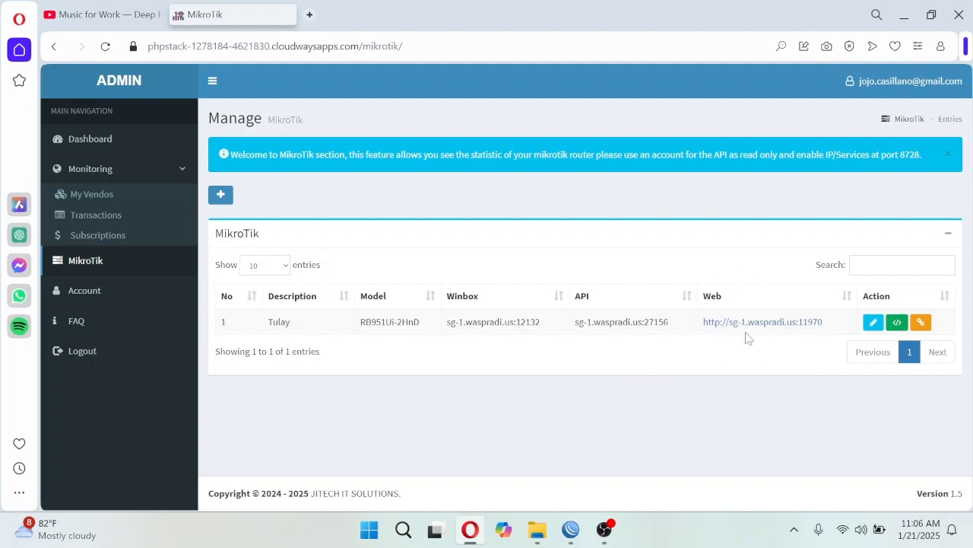
- Open the Tulay router's web address to view its WebFig login page, and close that page again
click(768, 322)
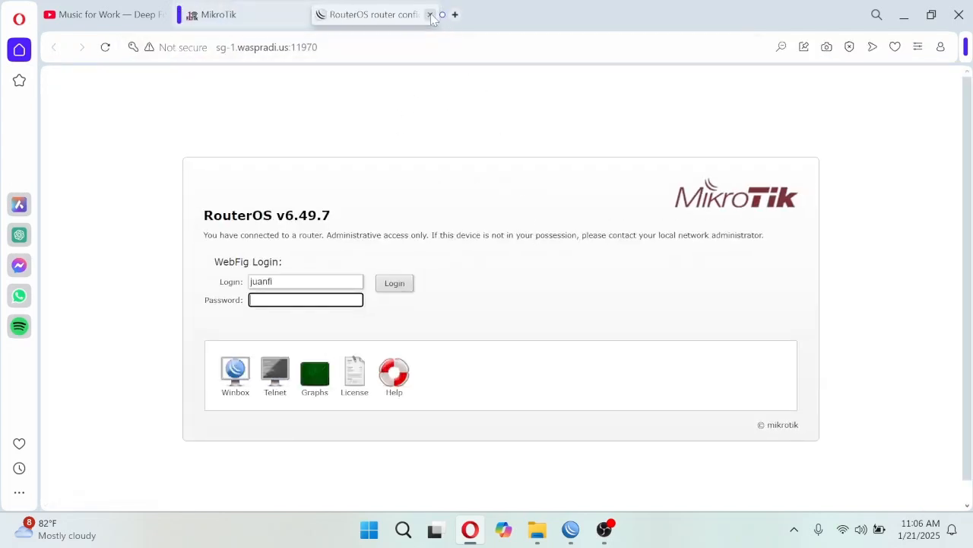
click(431, 14)
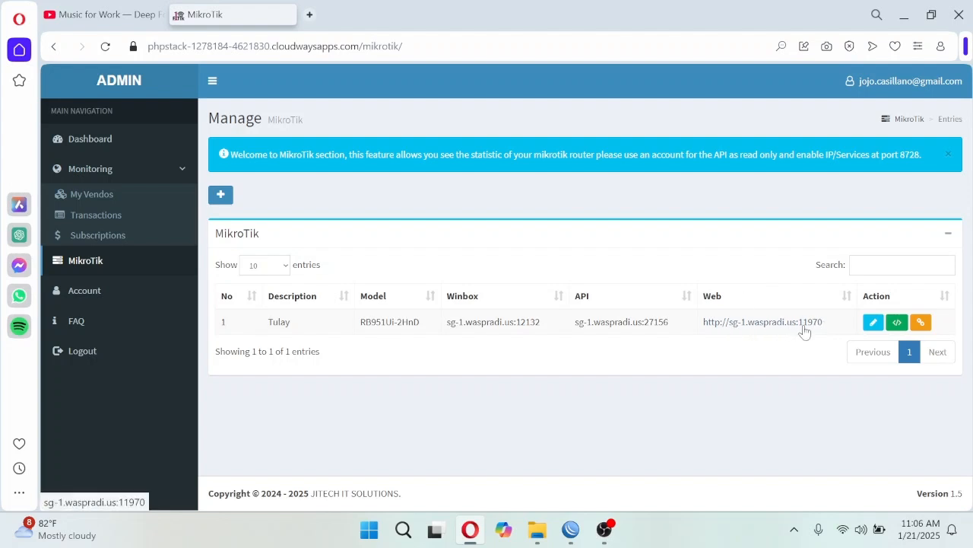
drag(825, 323, 703, 324)
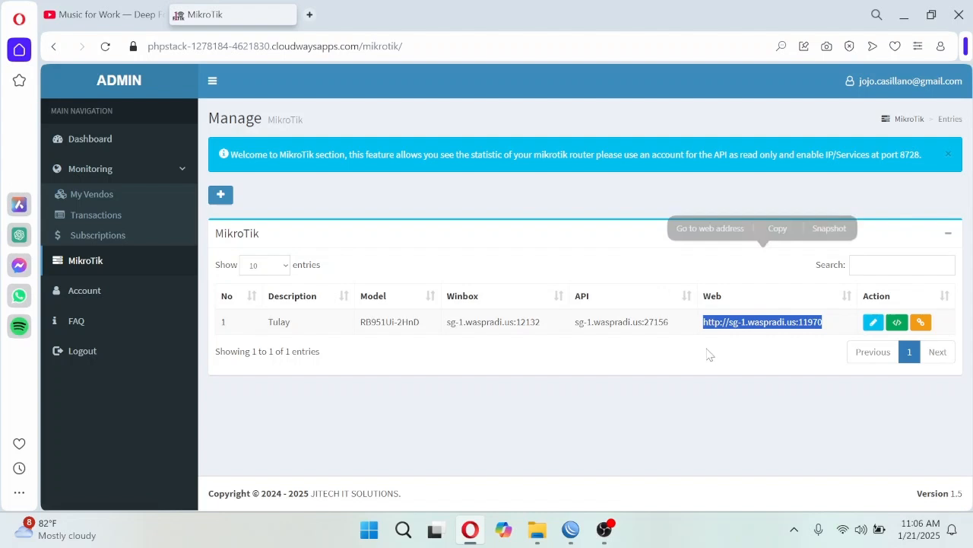
- View the vendo list with Vendo 1's sales figures, and open the transactions list
click(108, 197)
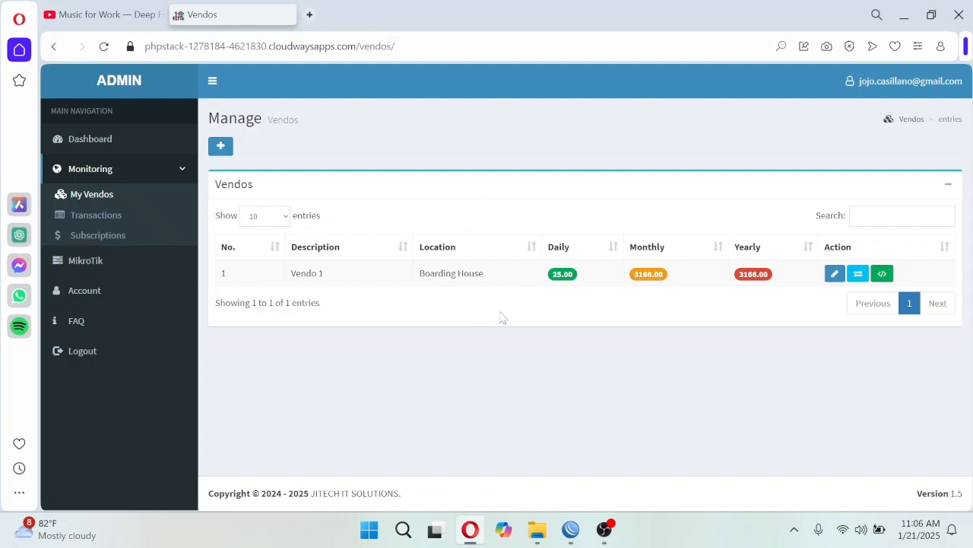
drag(328, 278, 291, 276)
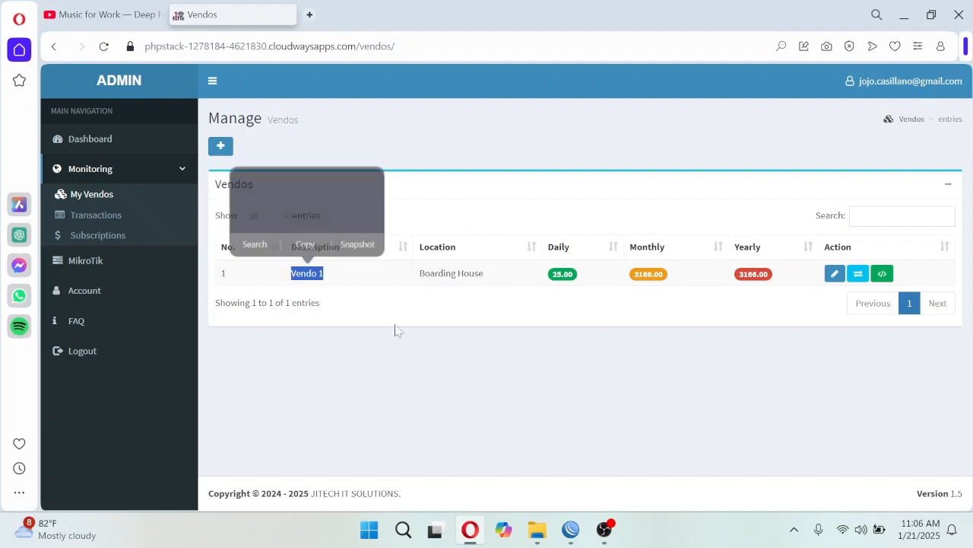
click(562, 350)
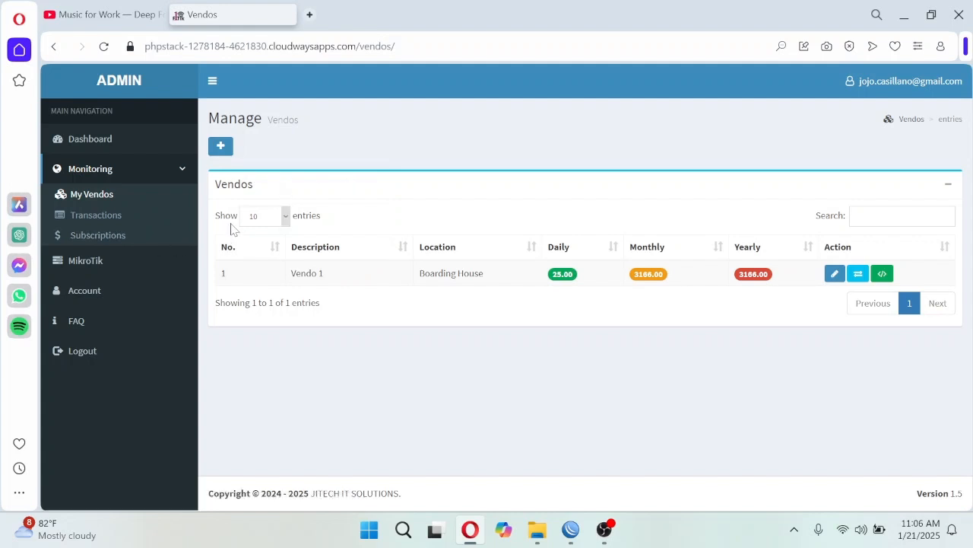
click(124, 222)
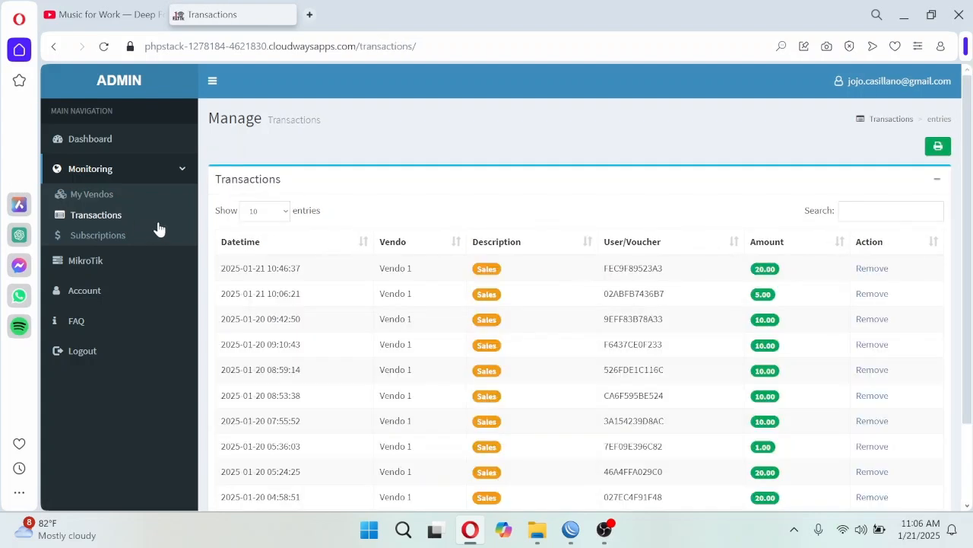
- Return to the MikroTik router list, reopen the Tulay router's web address and close its WebFig page
click(124, 268)
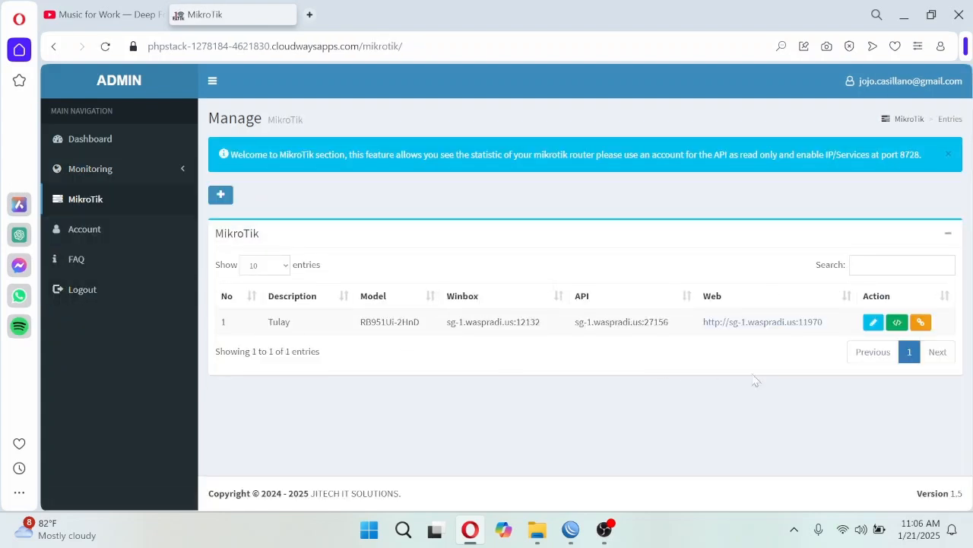
drag(822, 322, 706, 323)
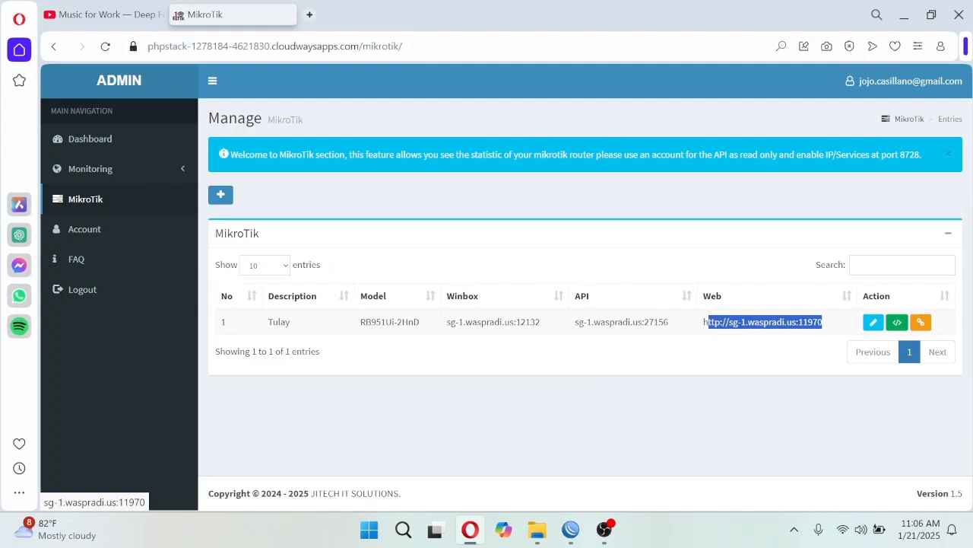
click(743, 371)
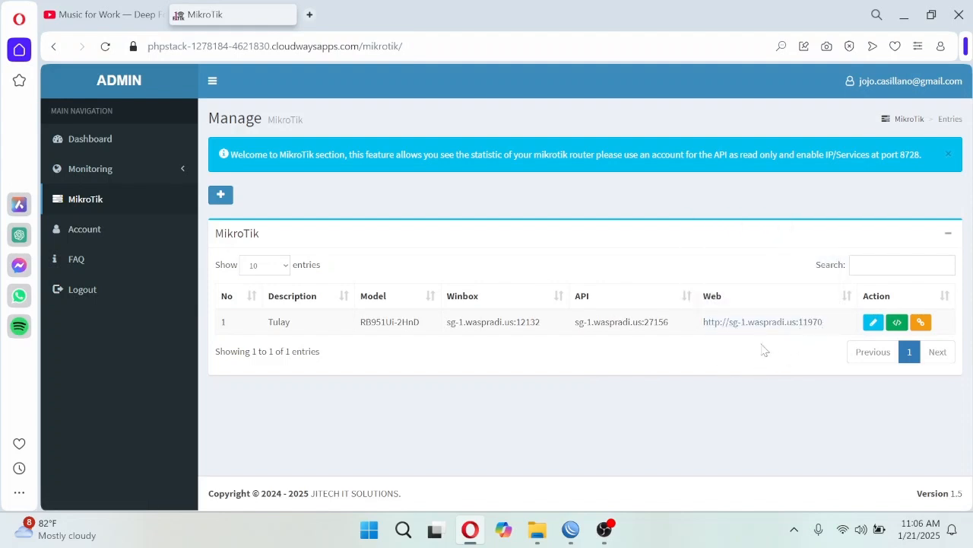
click(759, 322)
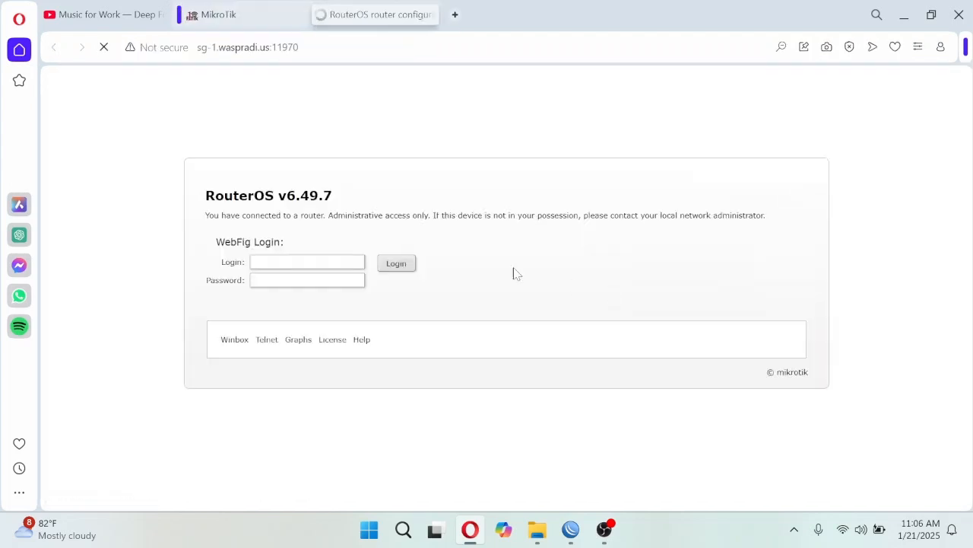
key(ctrl+w)
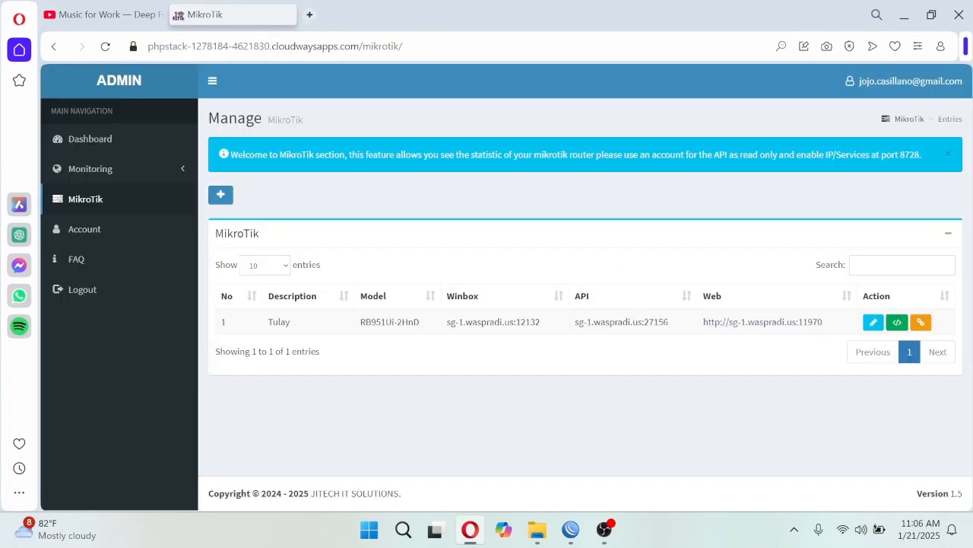
- Review the Tulay router's Winbox and API addresses, and connect through the API to view its ether1 traffic
drag(542, 322, 448, 326)
drag(669, 322, 575, 322)
click(695, 394)
click(919, 322)
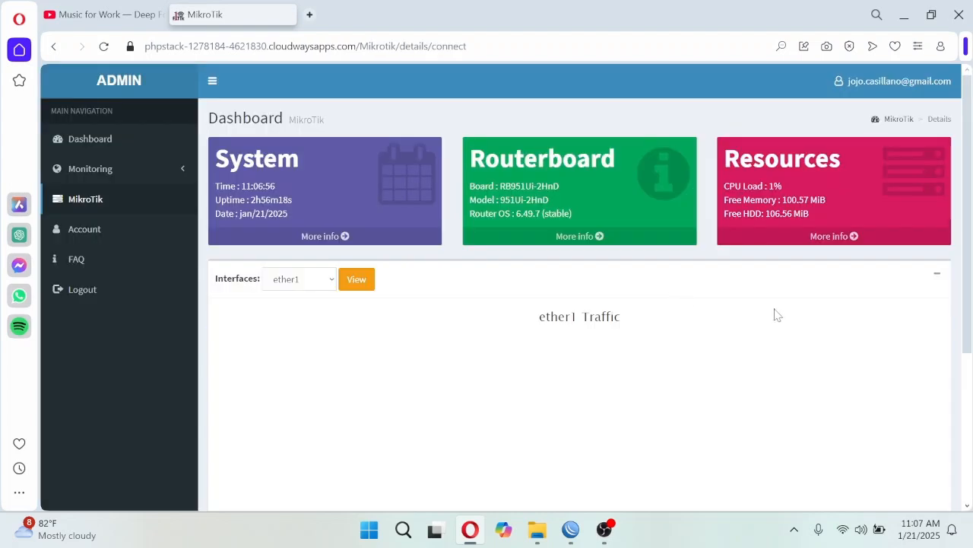
click(170, 177)
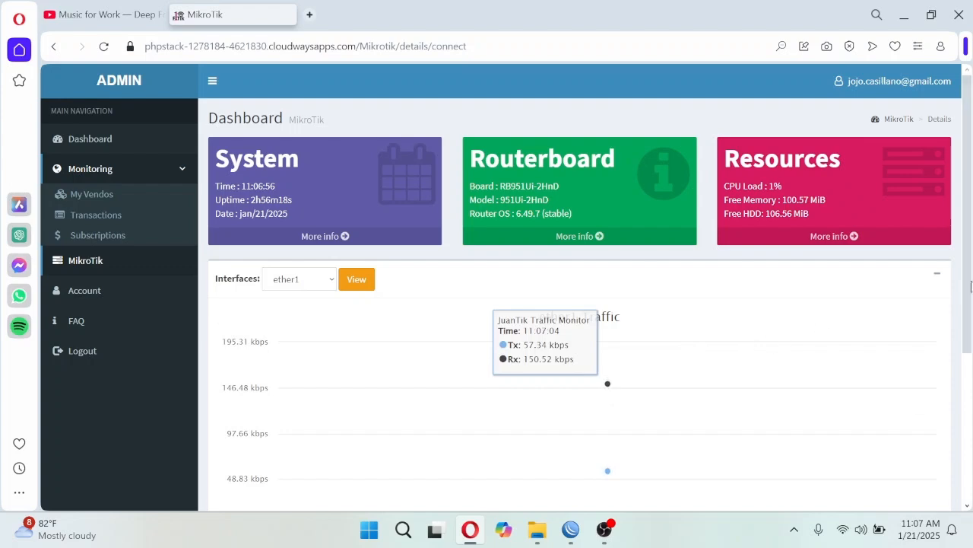
mouse_move(970, 285)
mouse_down()
mouse_move(970, 347)
mouse_move(970, 283)
mouse_up()
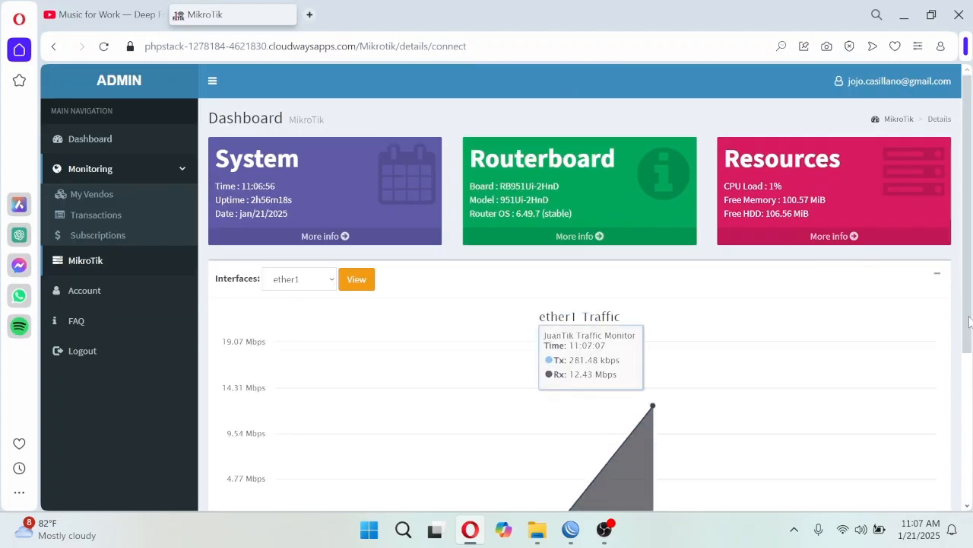
scroll(760, 365, down, 2)
scroll(853, 332, up, 2)
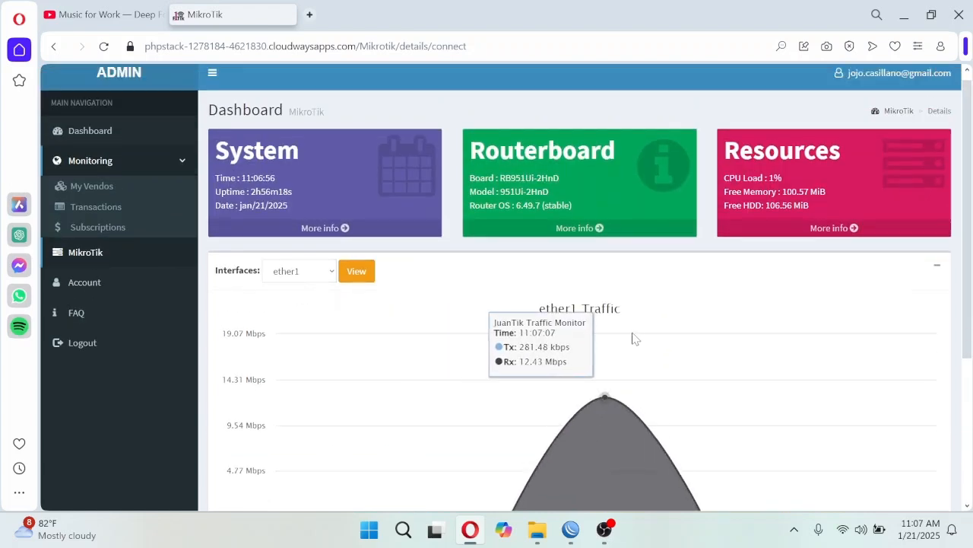
- Go back to the MikroTik router list and check the Tulay router's Winbox address
click(108, 256)
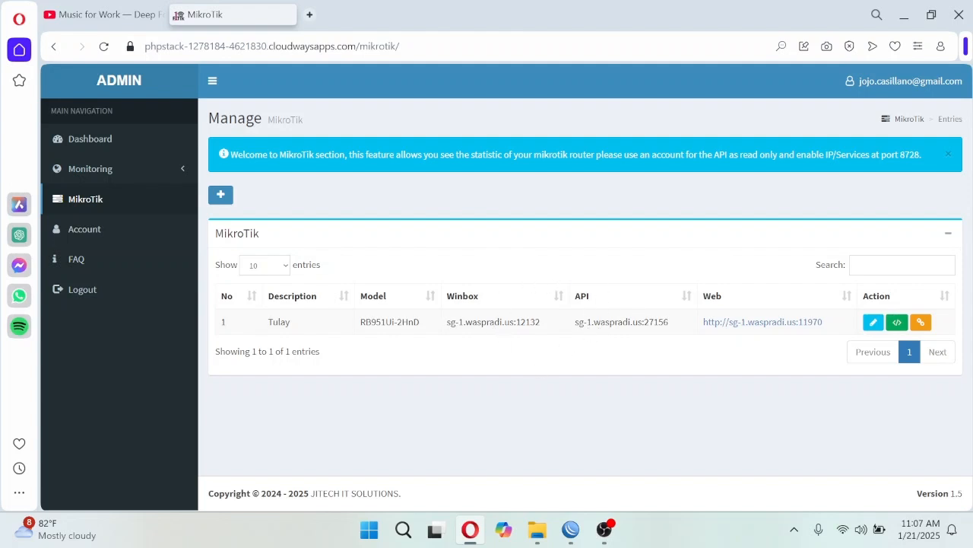
drag(486, 322, 465, 323)
click(695, 384)
- Open the Tulay router's connection form and set the remote API address to jrandombytes:12345
click(921, 322)
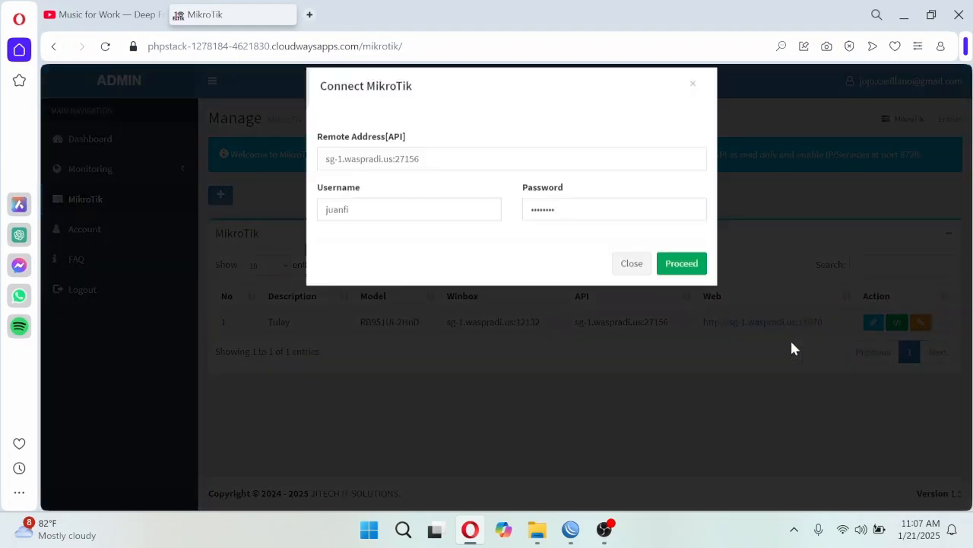
drag(422, 176, 327, 195)
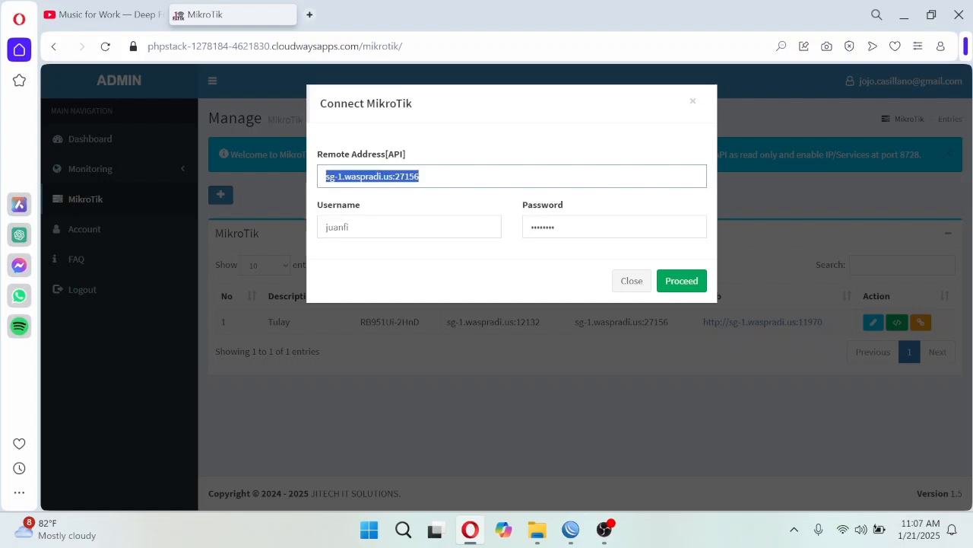
text(jrandom)
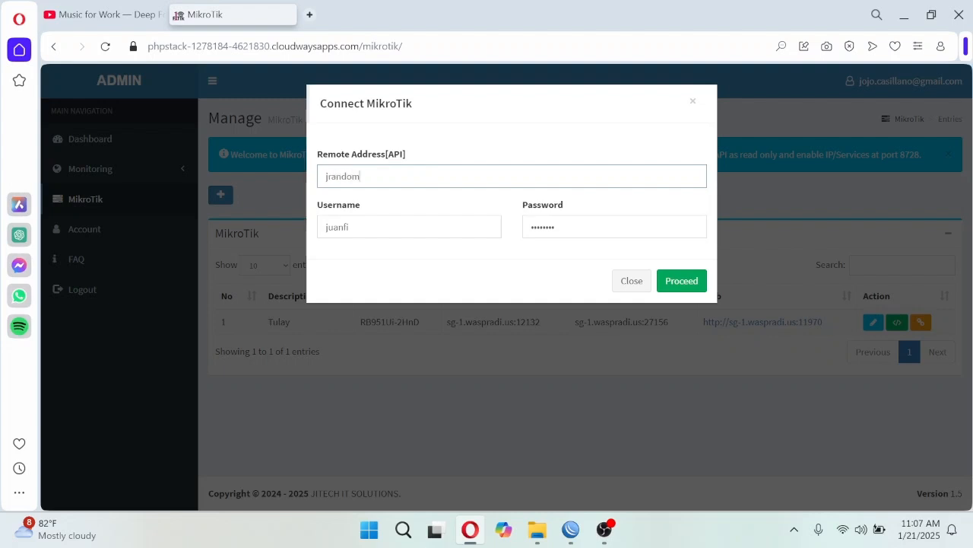
text(bytes)
text(:12345)
key(ctrl+a)
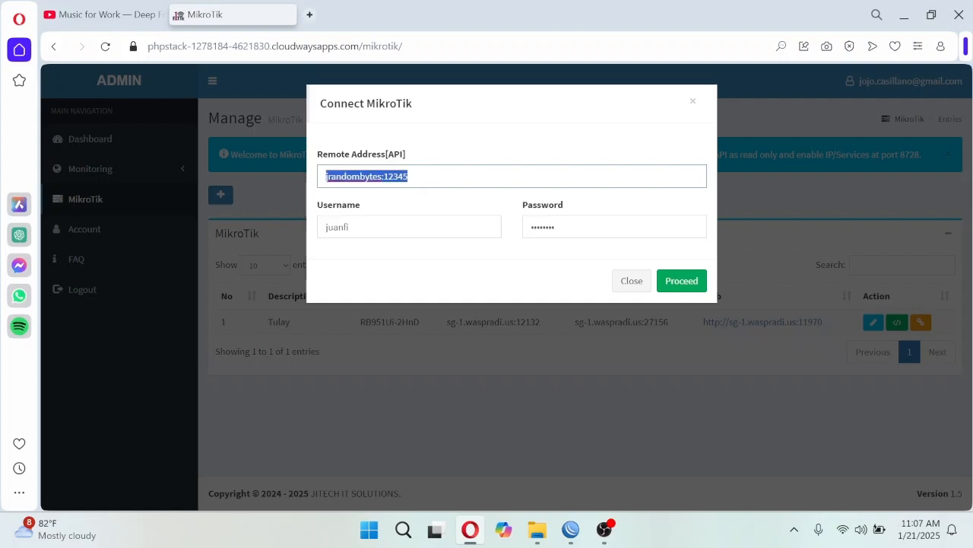
click(409, 176)
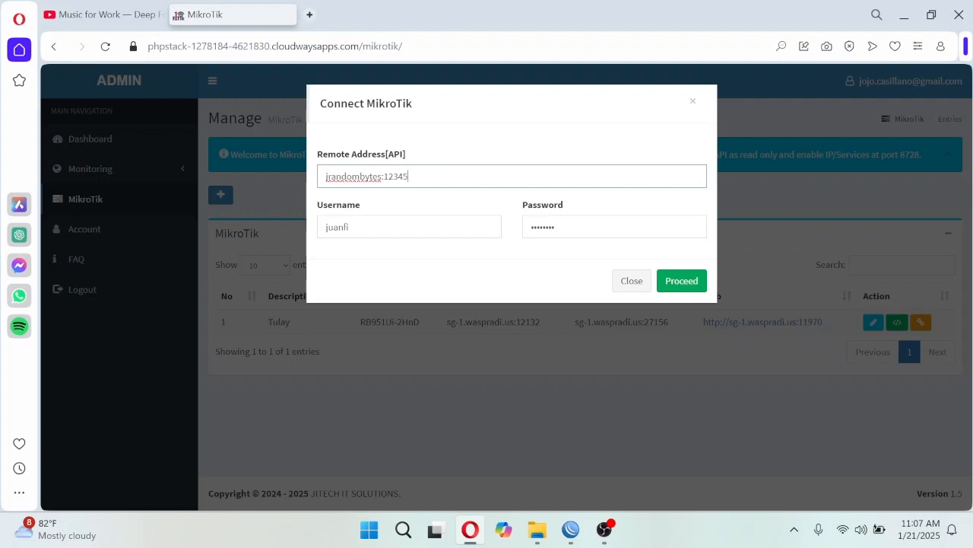
- Check the filled-in username and try to connect to the router at the custom remote address
key(Tab)
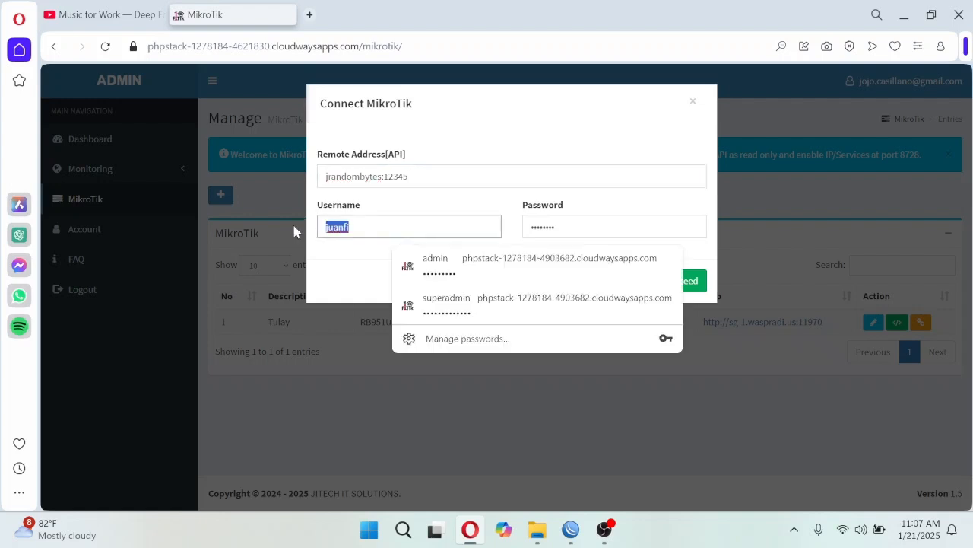
click(394, 213)
drag(372, 227, 308, 226)
click(404, 204)
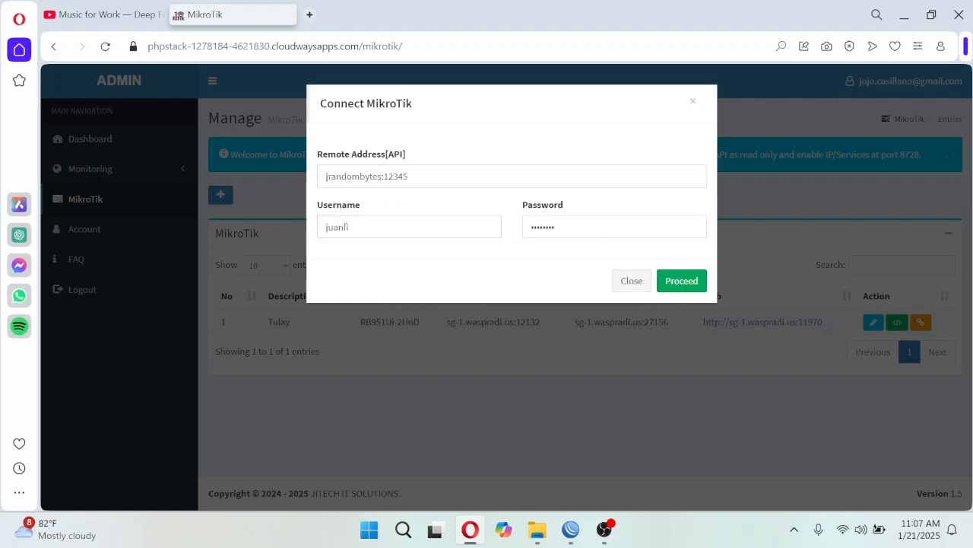
drag(368, 227, 310, 228)
click(415, 208)
click(680, 287)
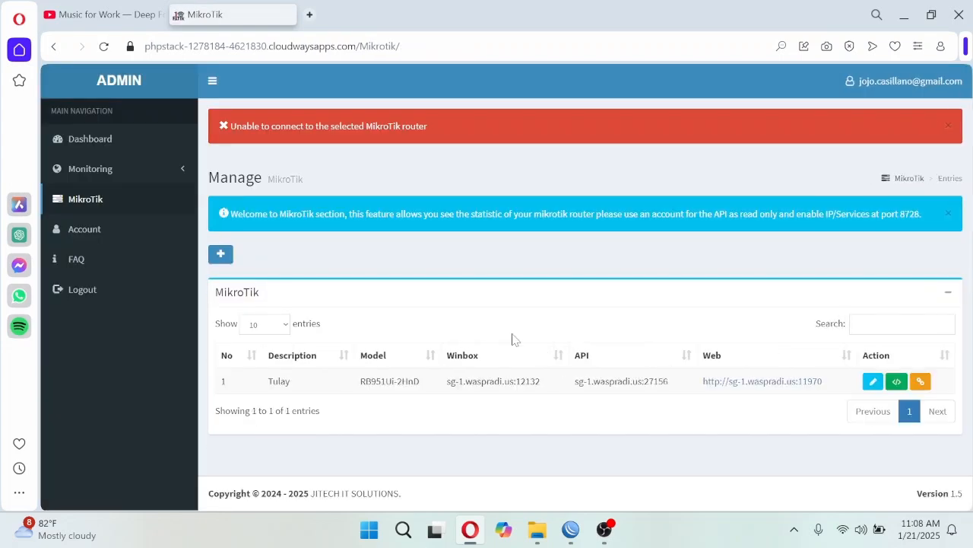
- Open the Tulay router's connection form, review its prefilled remote API address, and close the form without connecting
click(921, 381)
triple_click(411, 175)
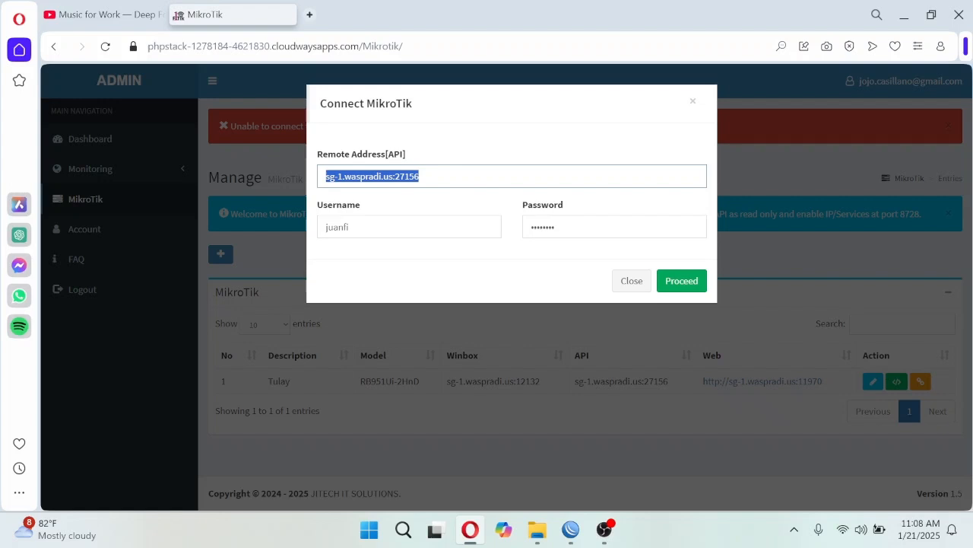
click(432, 176)
drag(432, 176, 312, 176)
double_click(396, 154)
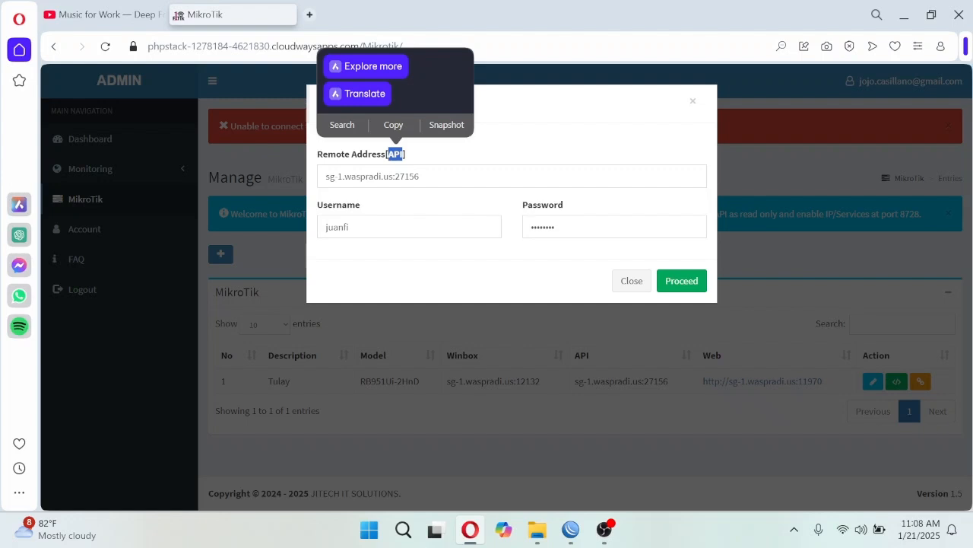
drag(426, 176, 306, 188)
click(449, 202)
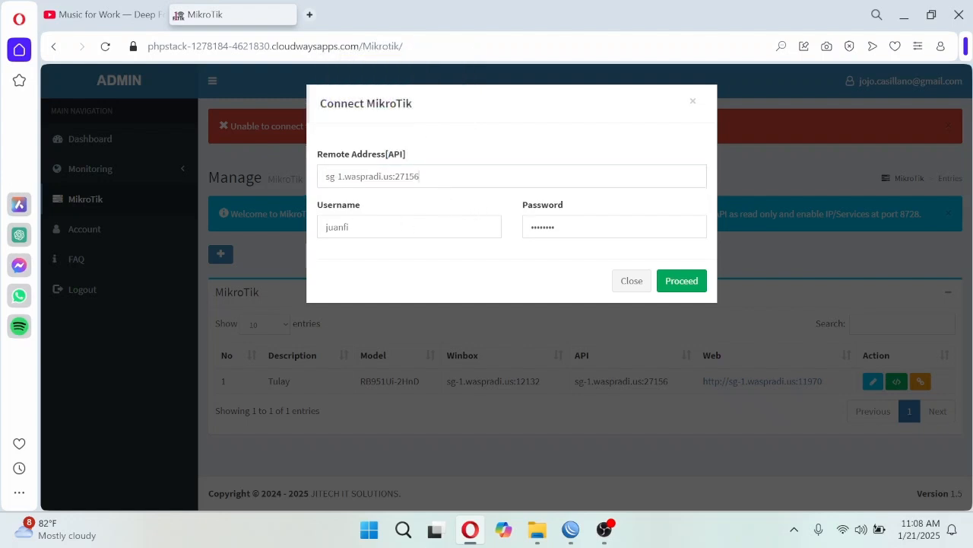
drag(432, 177, 323, 177)
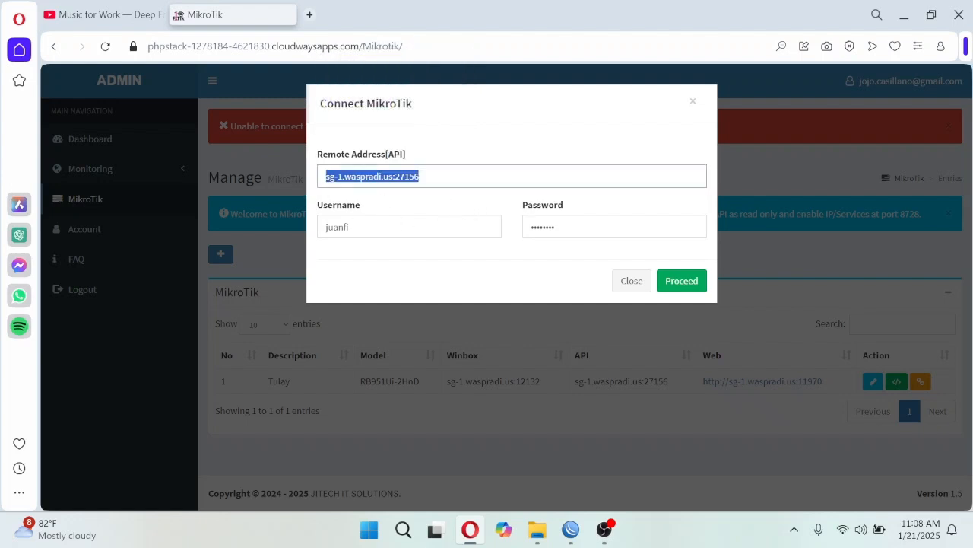
click(631, 281)
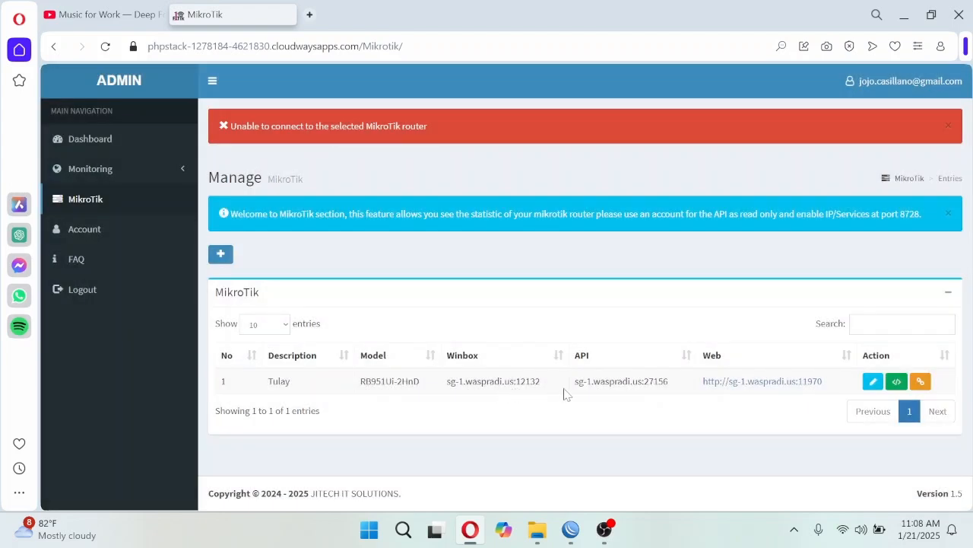
- Connect to the Tulay router with its prefilled API address and review the ether1 traffic graph and the statistics cards
click(921, 382)
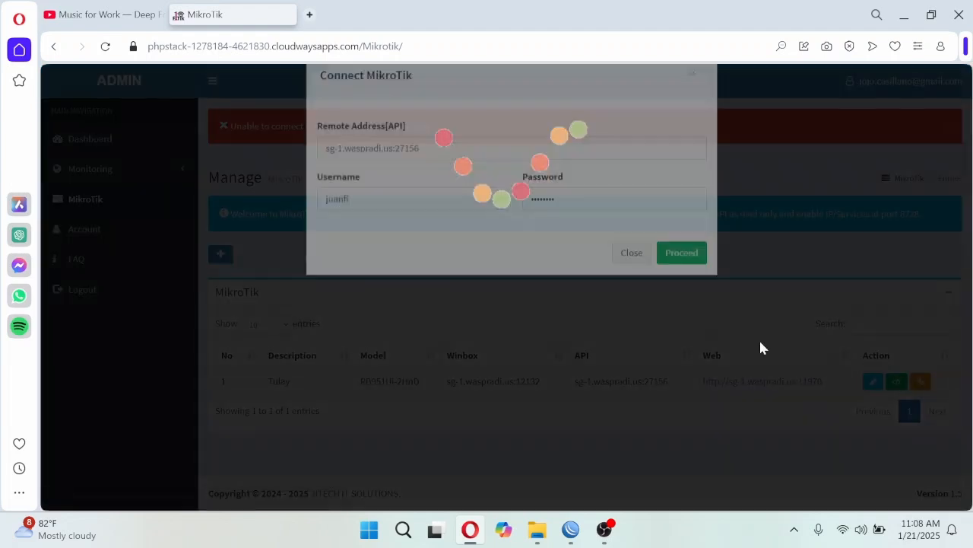
click(683, 283)
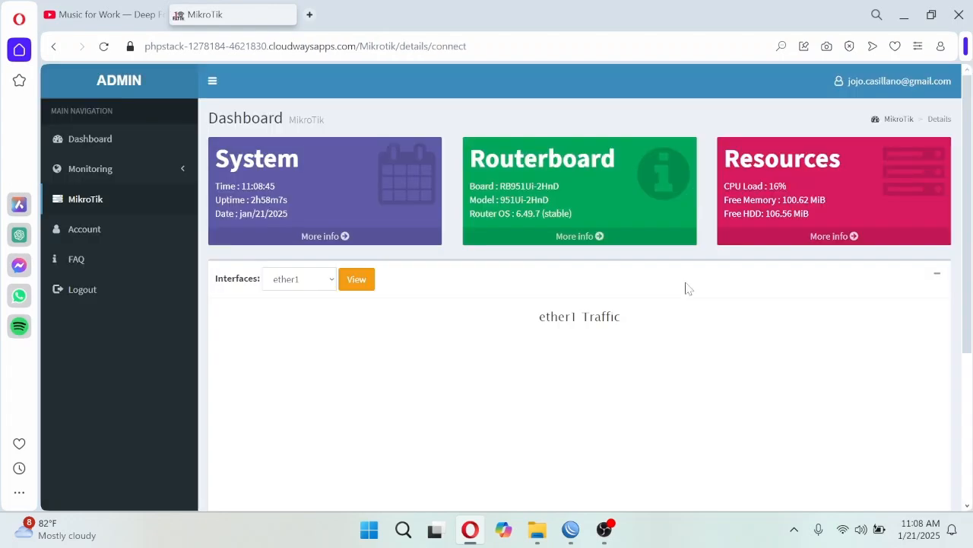
click(175, 177)
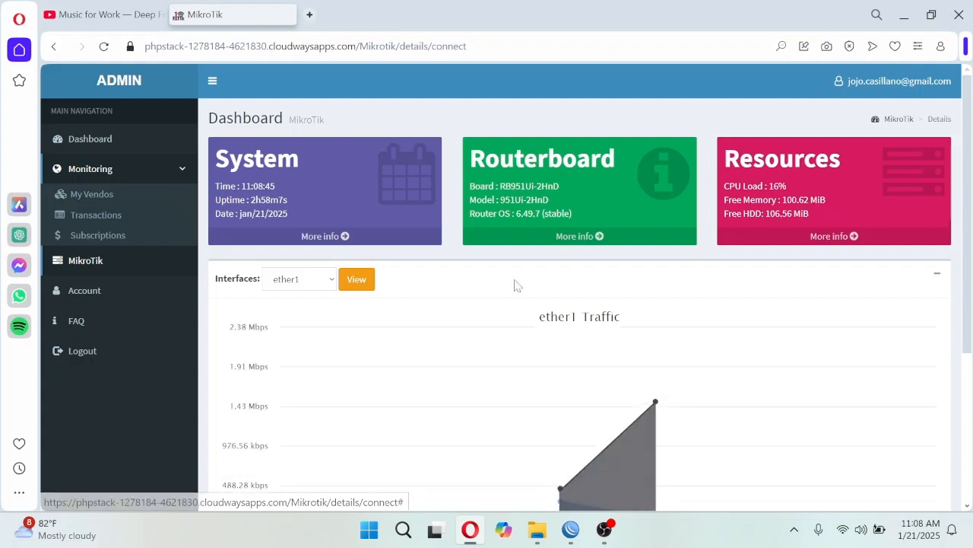
drag(964, 295, 972, 268)
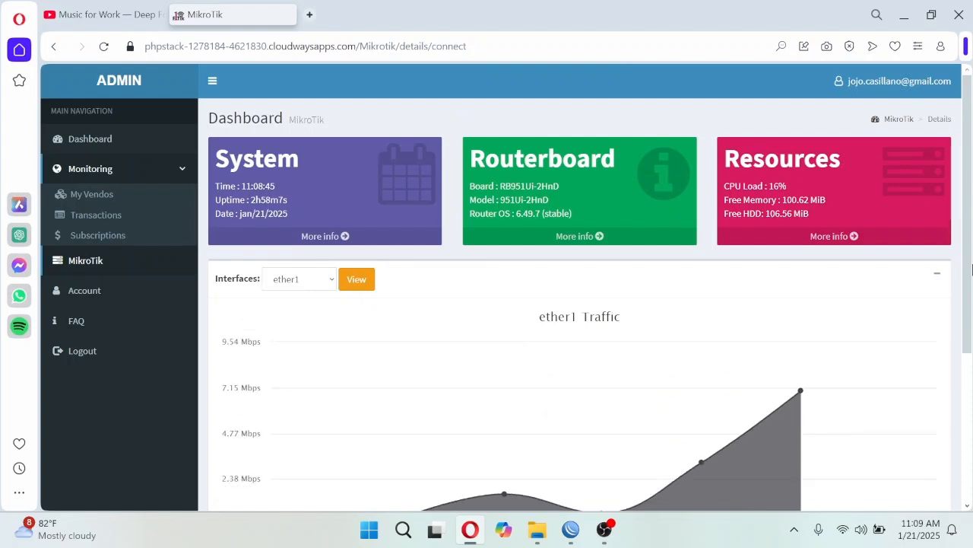
drag(971, 268, 971, 312)
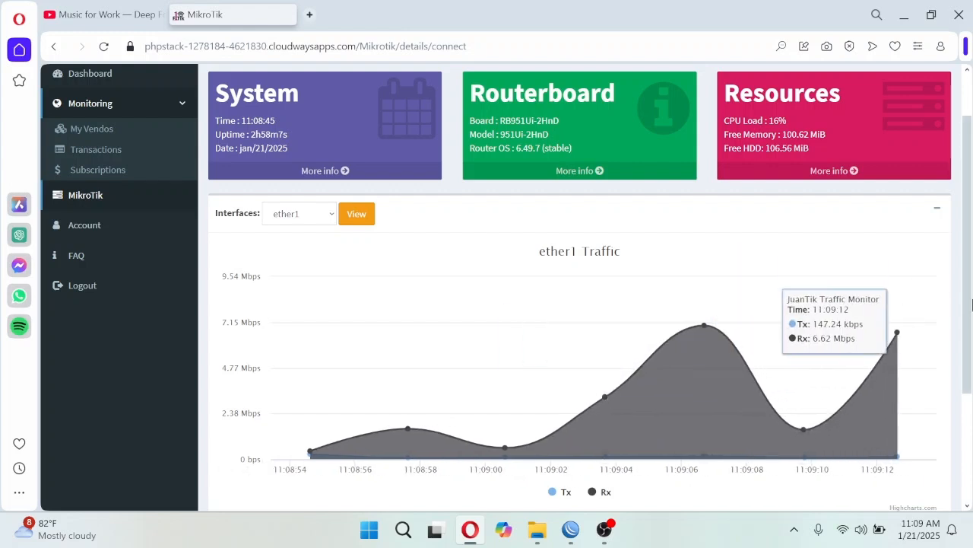
scroll(477, 376, down, 3)
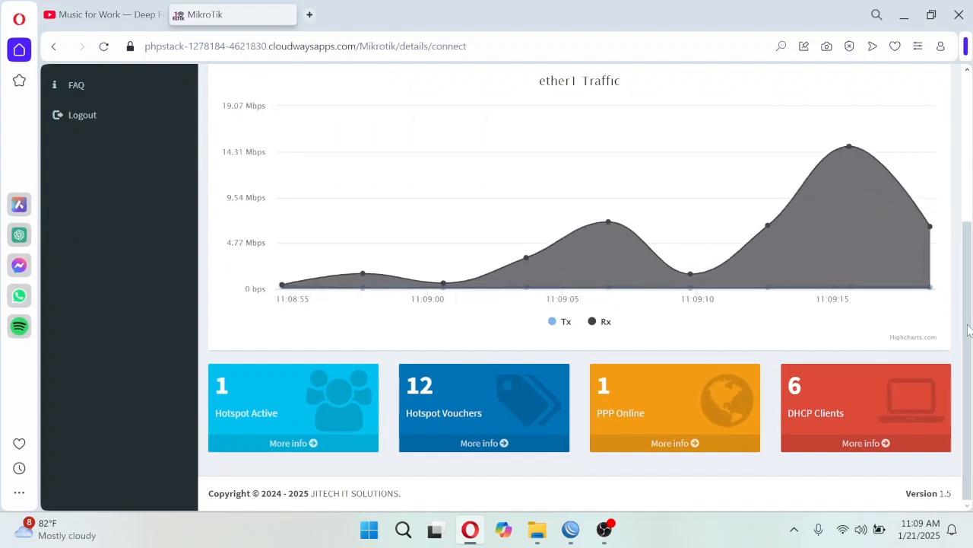
drag(970, 328, 970, 227)
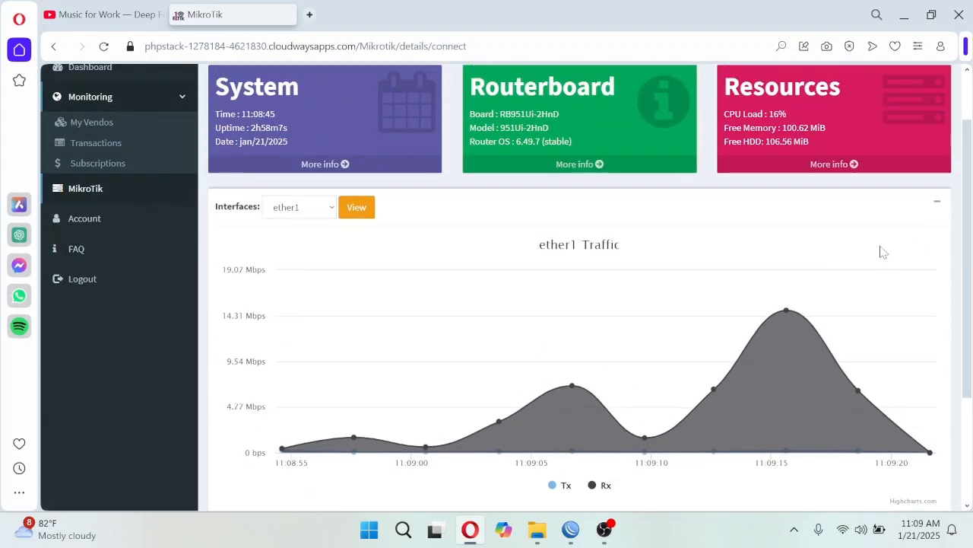
mouse_move(853, 280)
scroll(853, 272, up, 2)
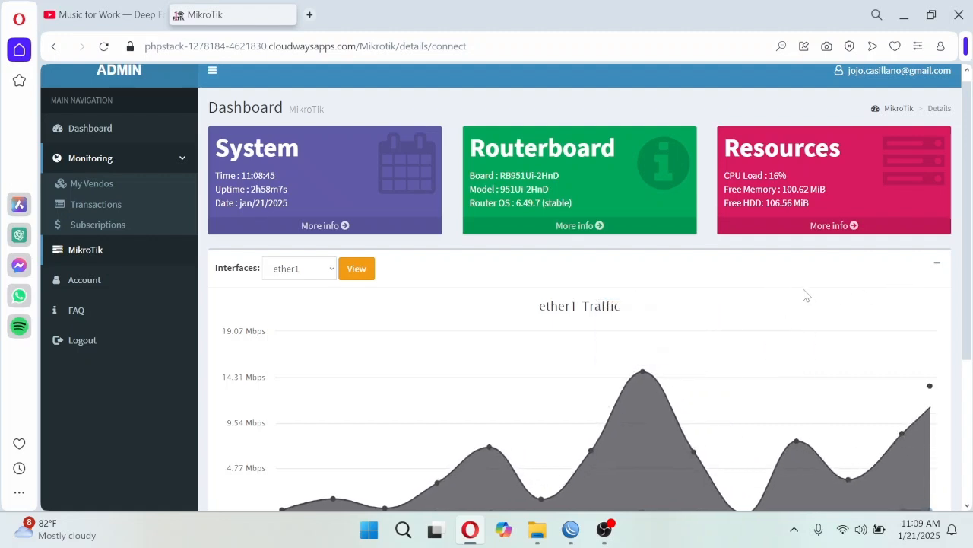
mouse_move(970, 283)
mouse_down()
mouse_move(970, 375)
mouse_move(970, 270)
mouse_up()
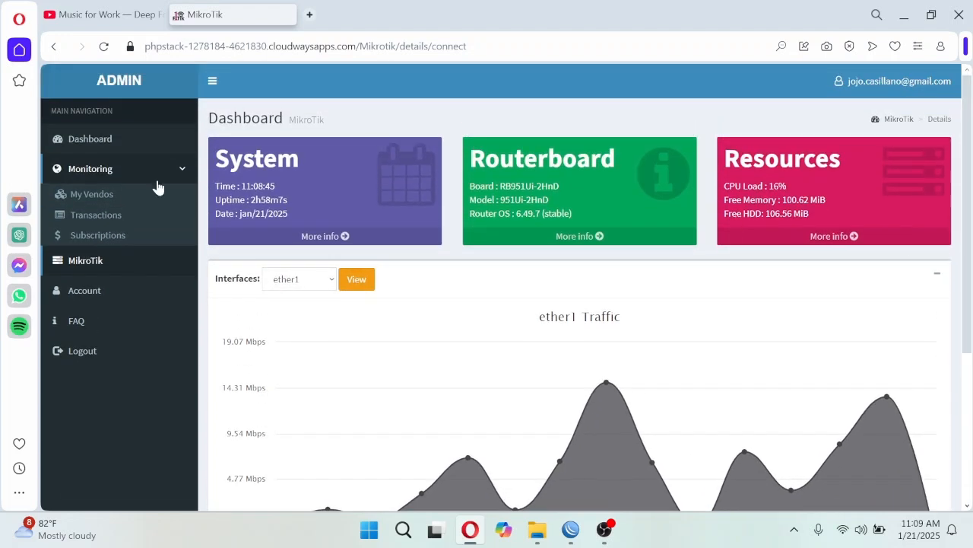
- Open the script for Vendo 1 from the My Vendos list and examine the whole OnLogin code
click(112, 197)
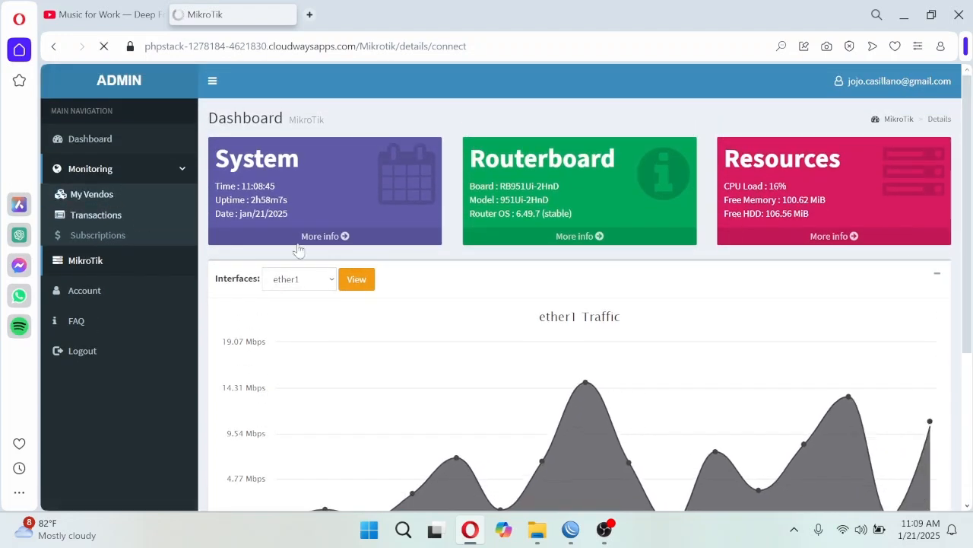
click(880, 274)
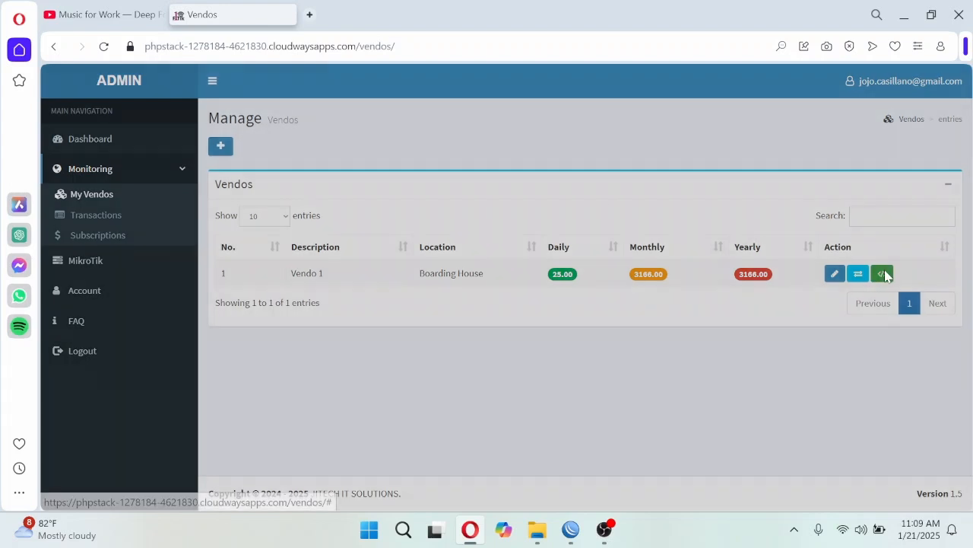
drag(368, 267, 275, 241)
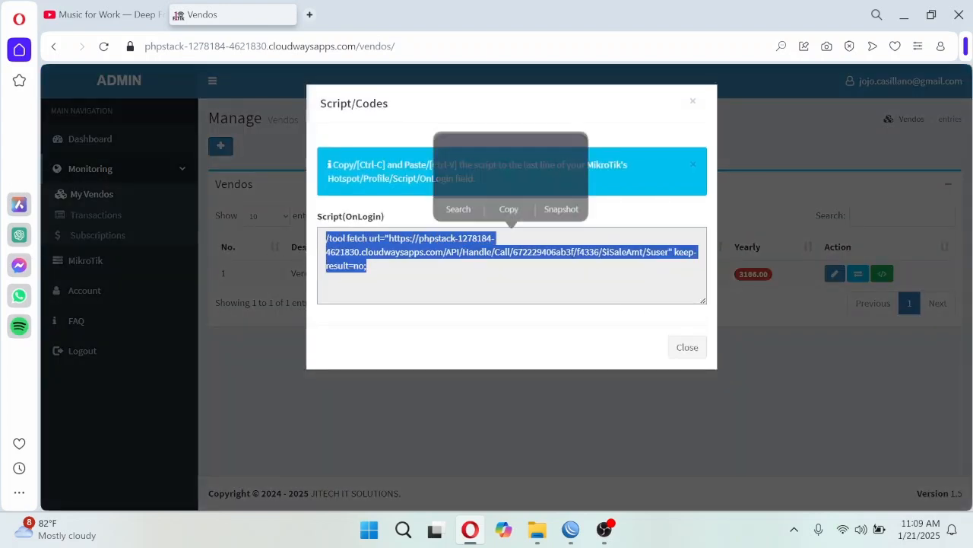
click(370, 267)
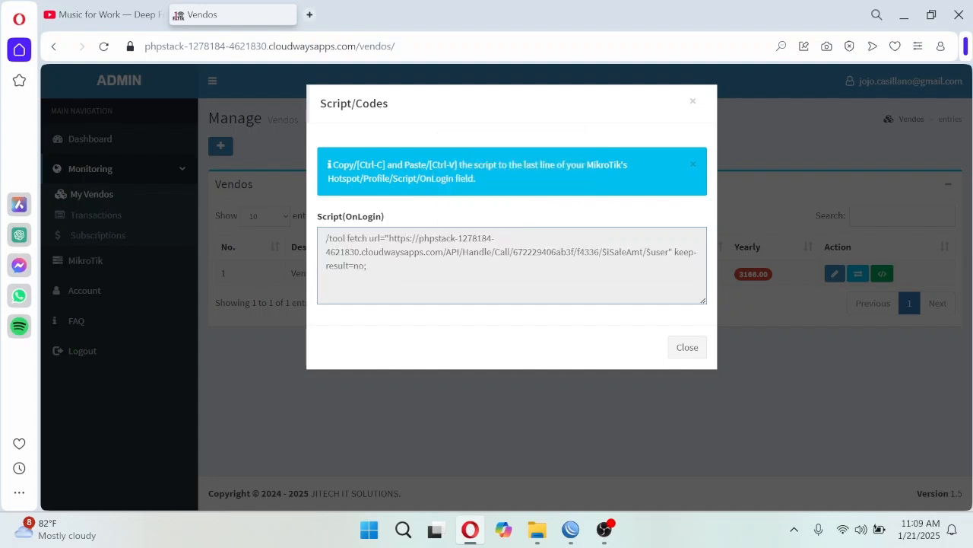
drag(370, 266, 314, 233)
click(370, 267)
drag(370, 266, 319, 236)
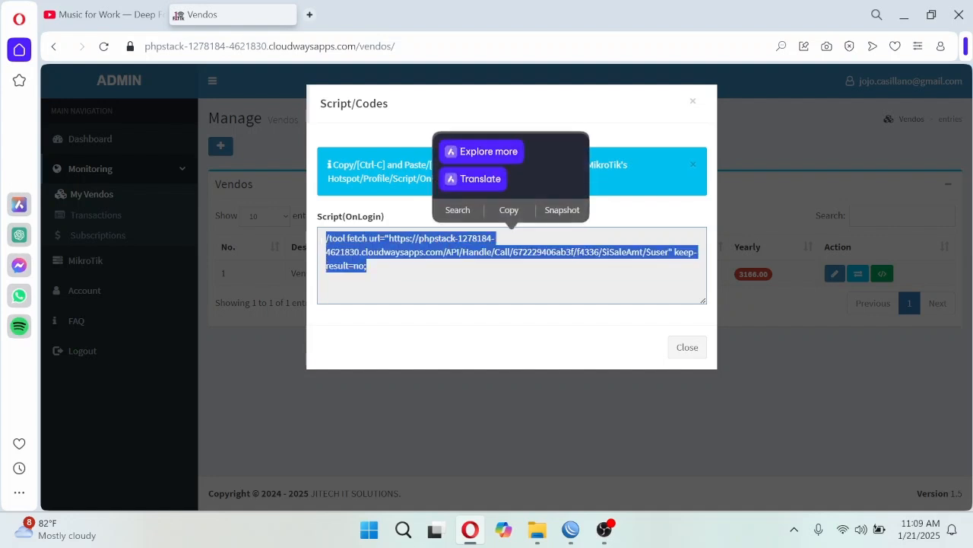
click(369, 266)
drag(370, 266, 314, 242)
click(370, 266)
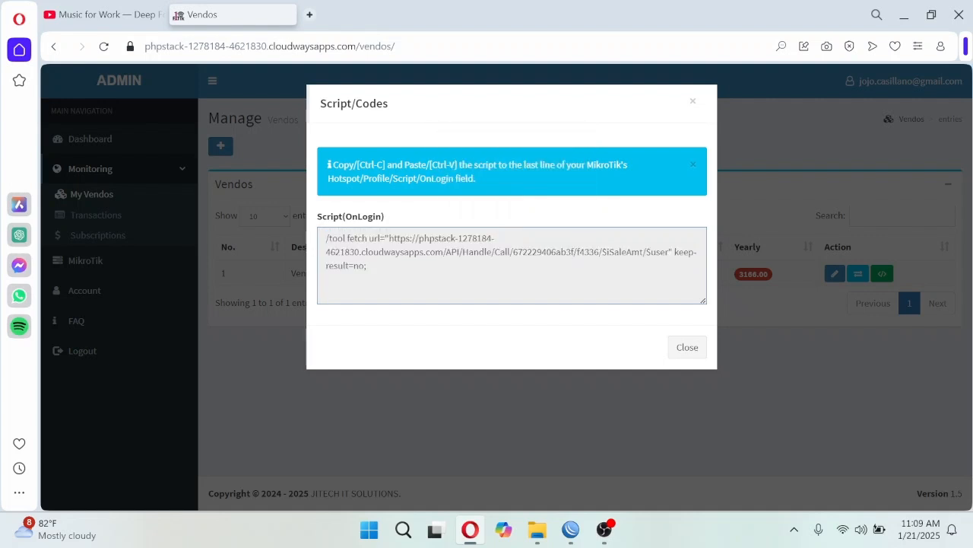
drag(369, 266, 323, 241)
click(370, 266)
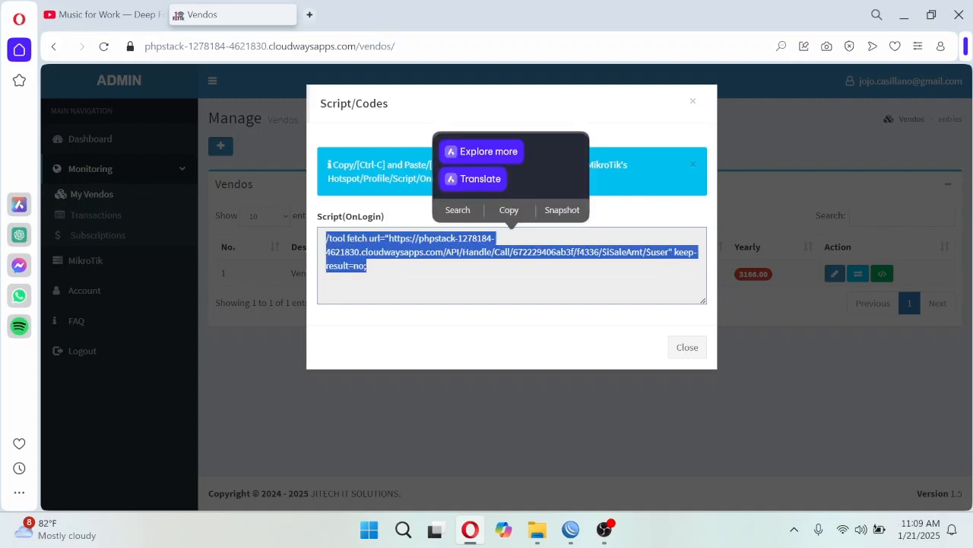
click(369, 266)
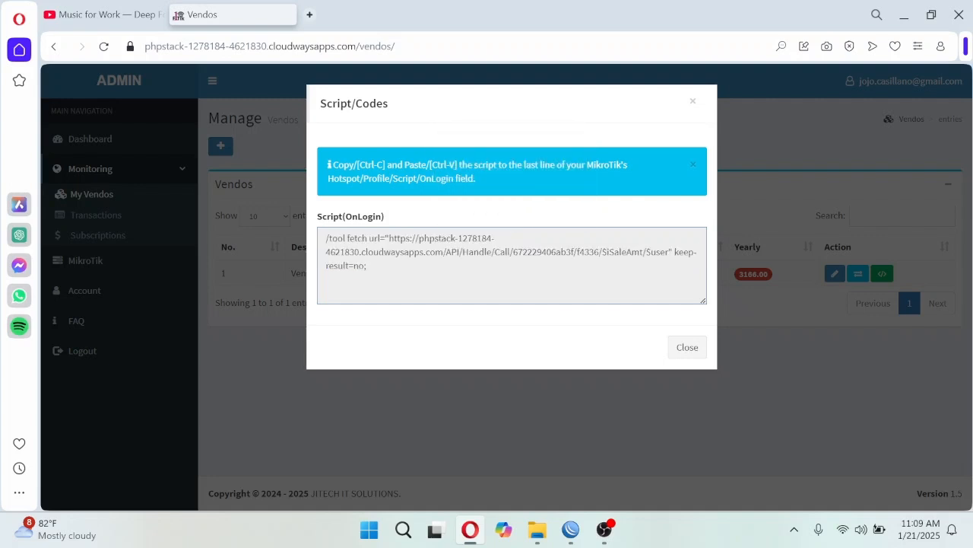
drag(370, 266, 326, 239)
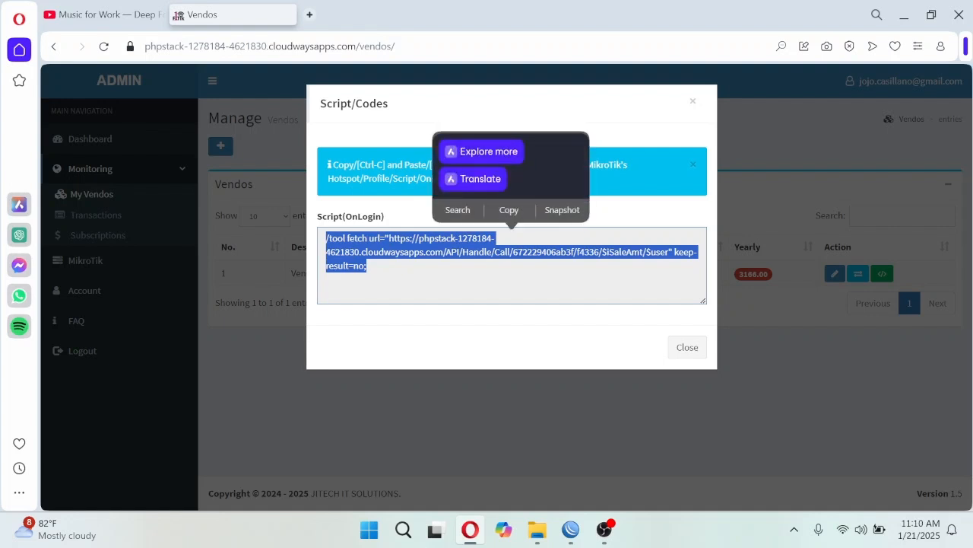
- Copy the complete OnLogin script of Vendo 1 to the clipboard
click(509, 210)
drag(370, 266, 310, 244)
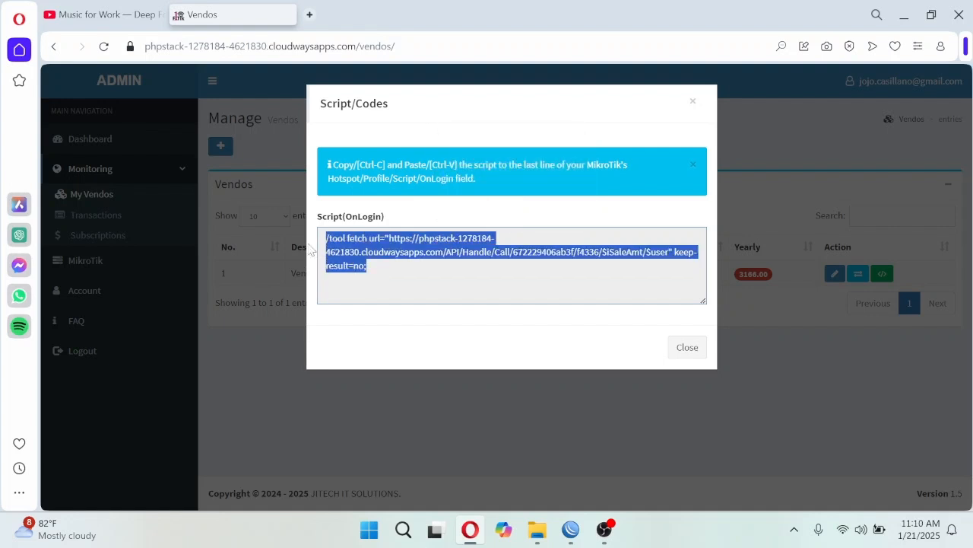
click(403, 205)
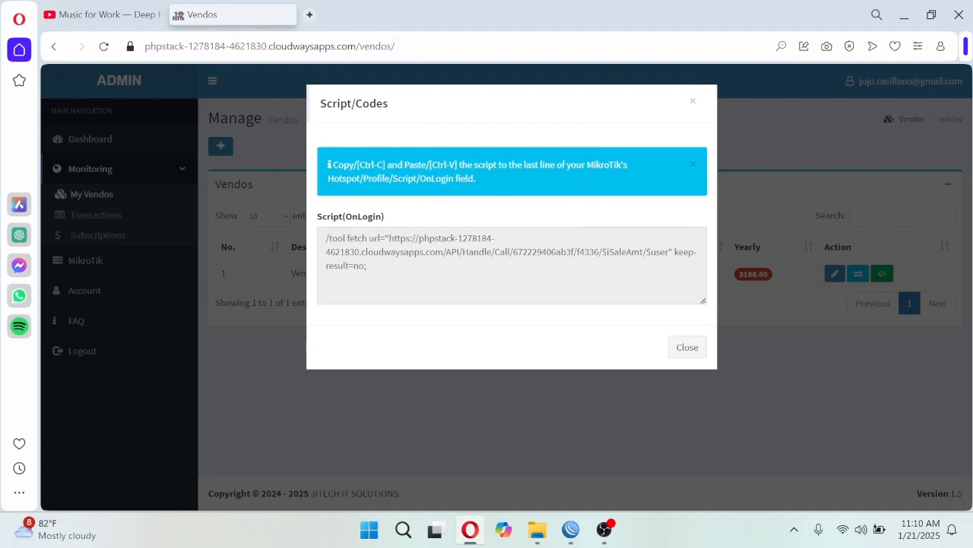
drag(370, 266, 316, 233)
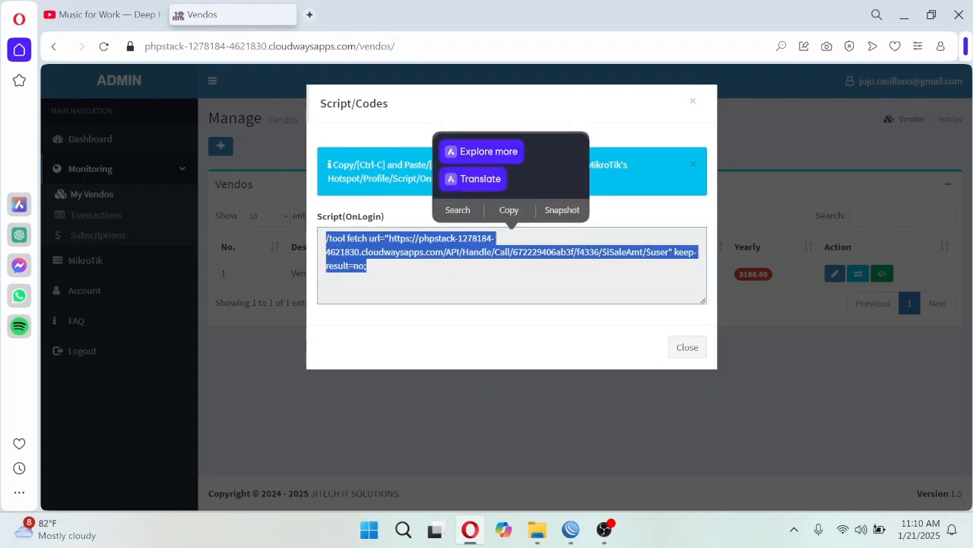
click(380, 266)
drag(369, 266, 292, 224)
key(ctrl+c)
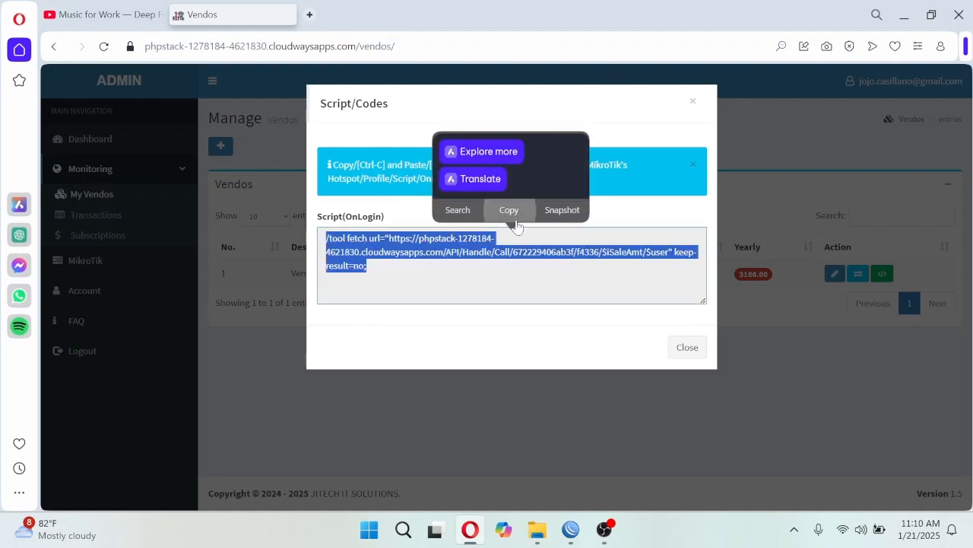
click(511, 212)
- Switch to WinBox and open the scripts of the default hotspot user profile
click(570, 529)
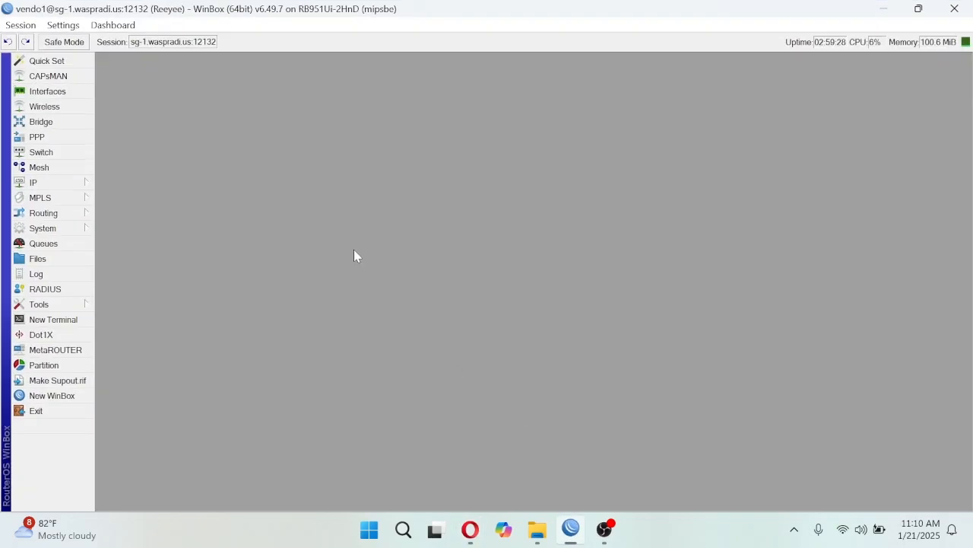
click(67, 187)
click(118, 259)
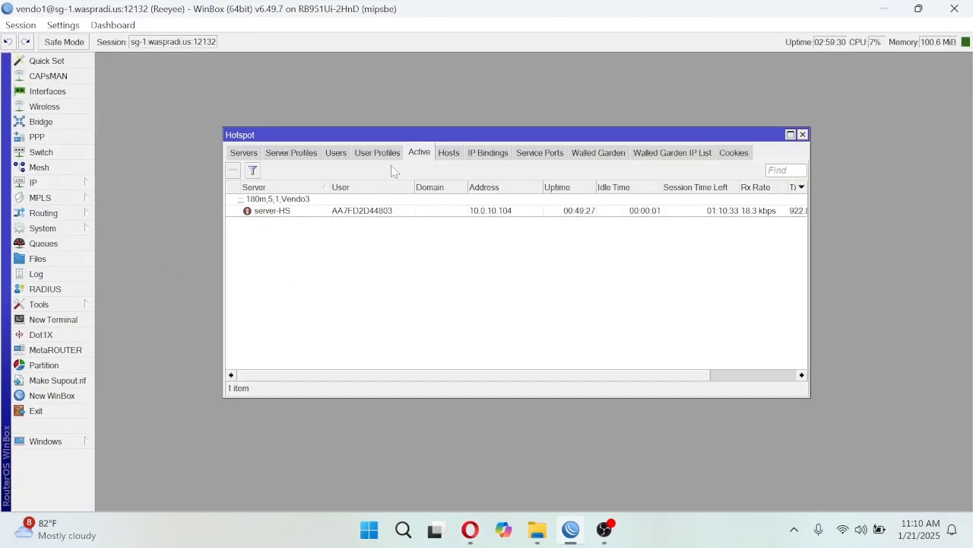
click(372, 154)
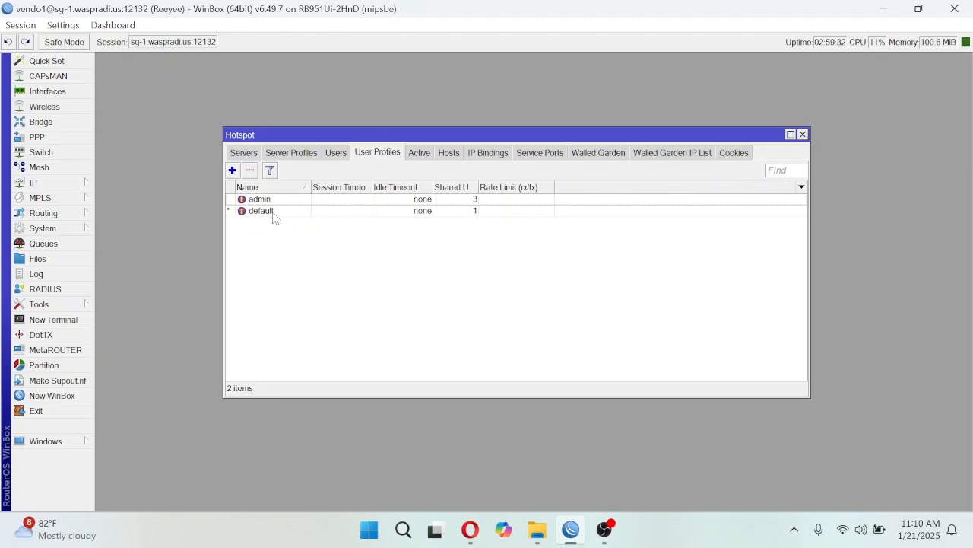
double_click(262, 211)
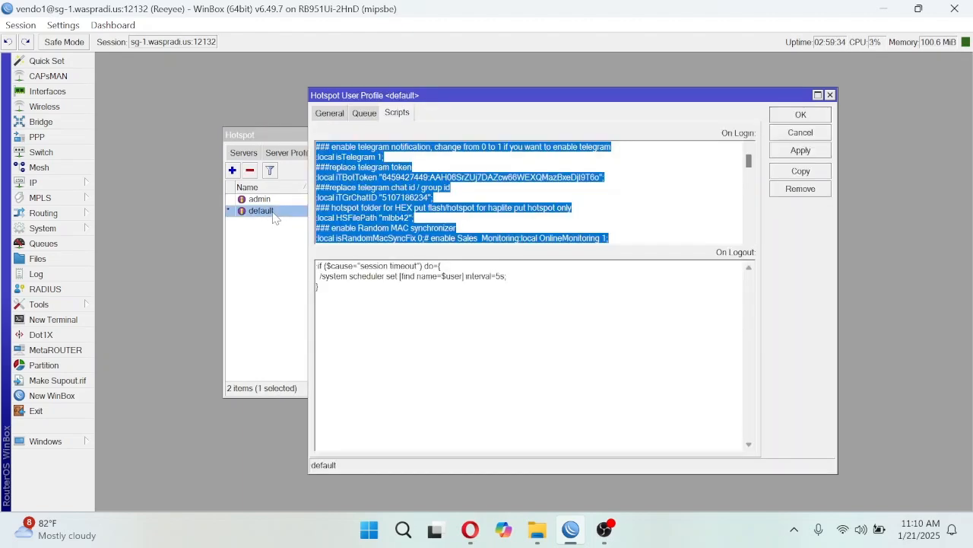
- Paste the copied OnLogin script on a new last line of the default profile's On Login script, after the Random Mac block
click(619, 199)
drag(749, 156, 751, 236)
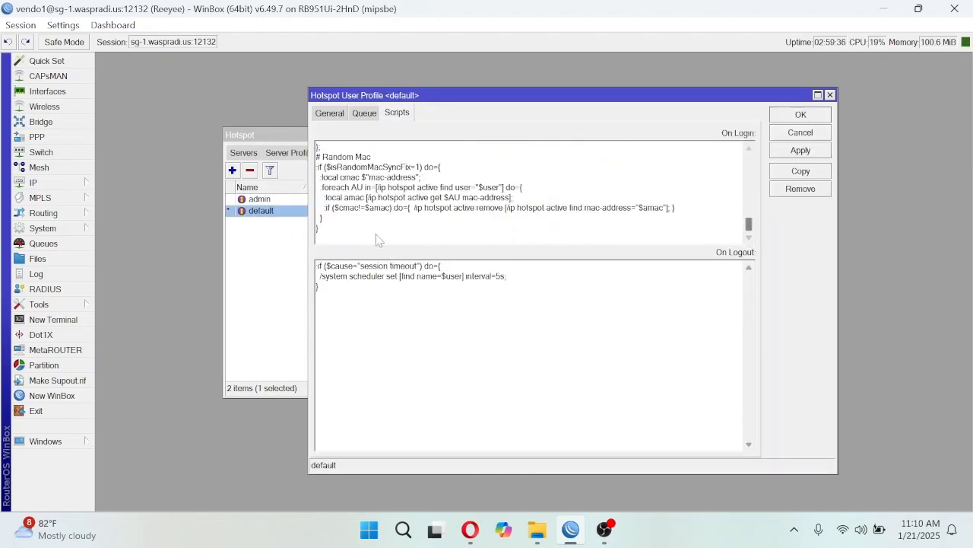
click(329, 238)
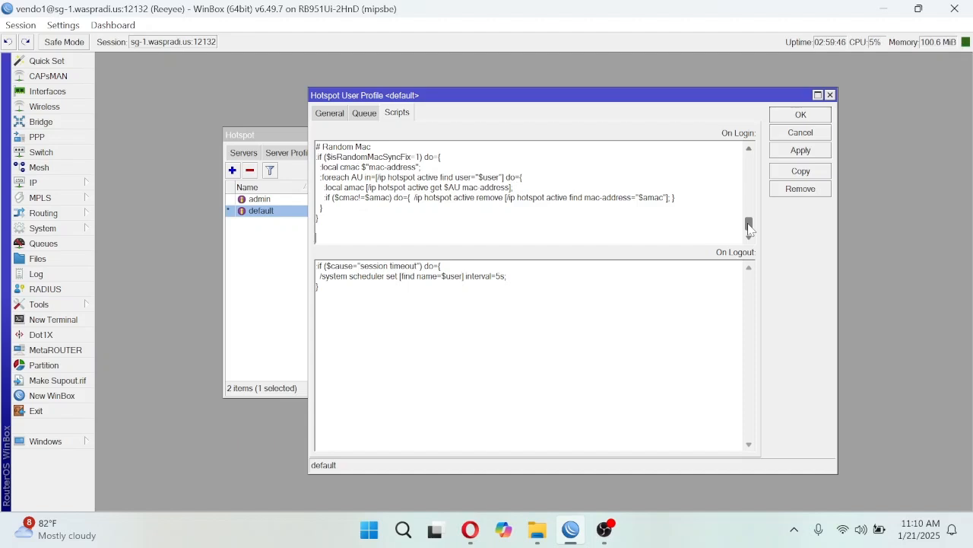
drag(332, 302, 299, 266)
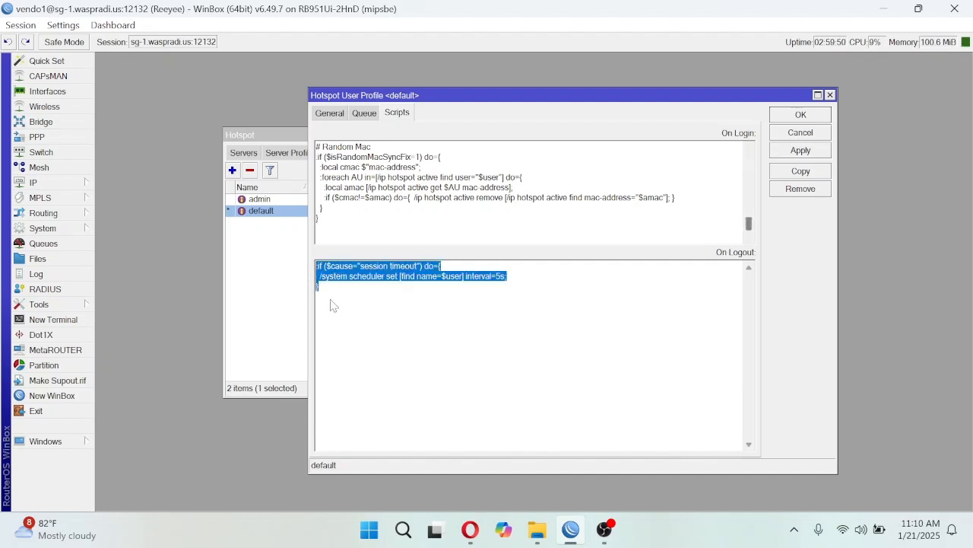
click(323, 240)
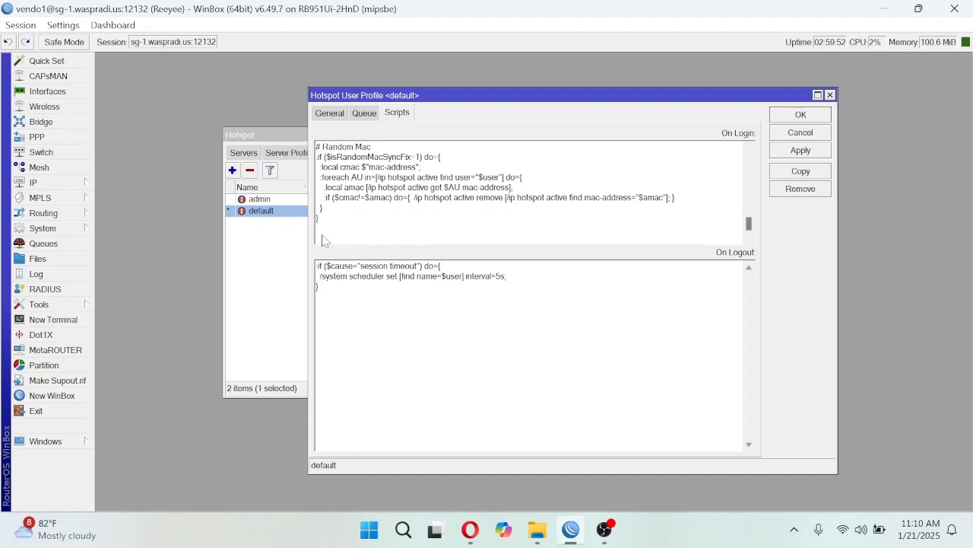
key(ctrl+v)
click(749, 236)
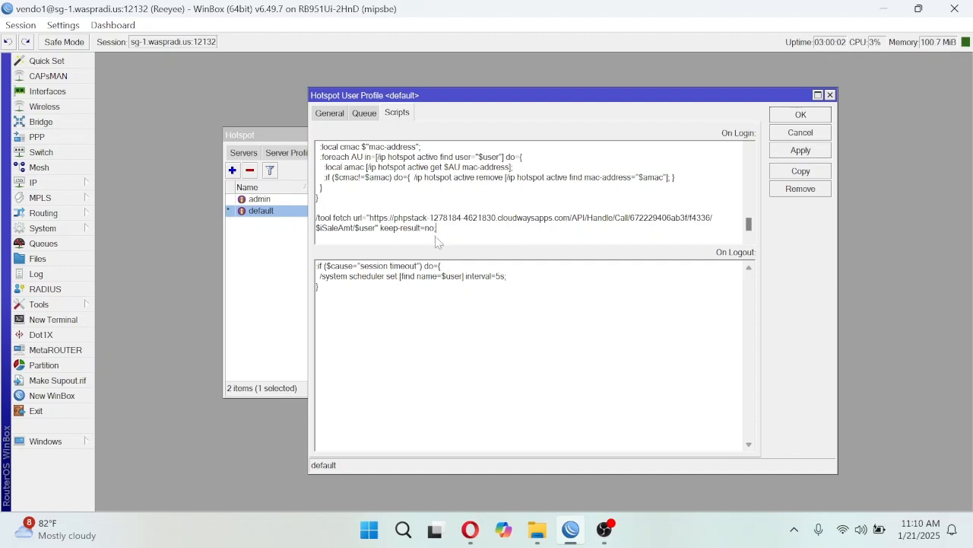
- Delete the pasted /tool fetch command from the On Login script and close the default user profile without applying
drag(453, 232, 317, 220)
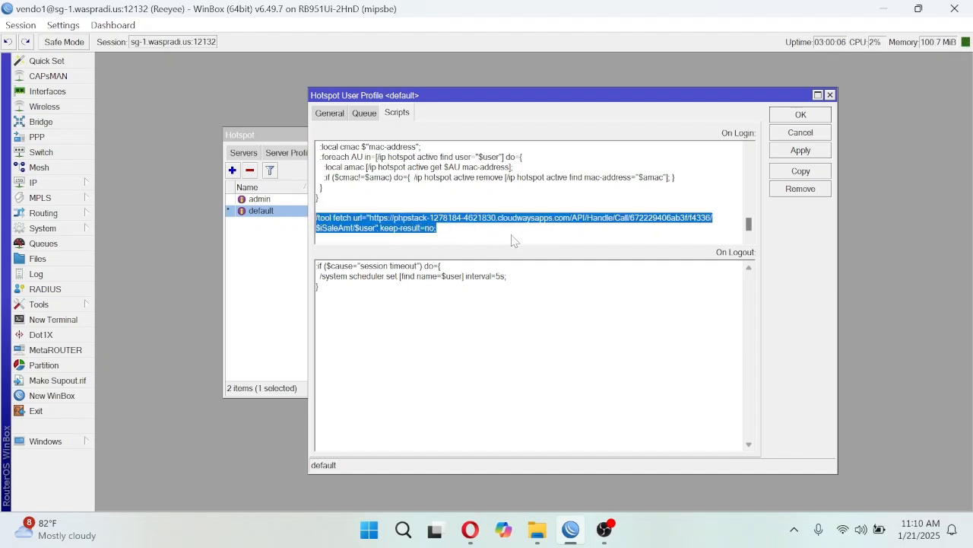
key(Delete)
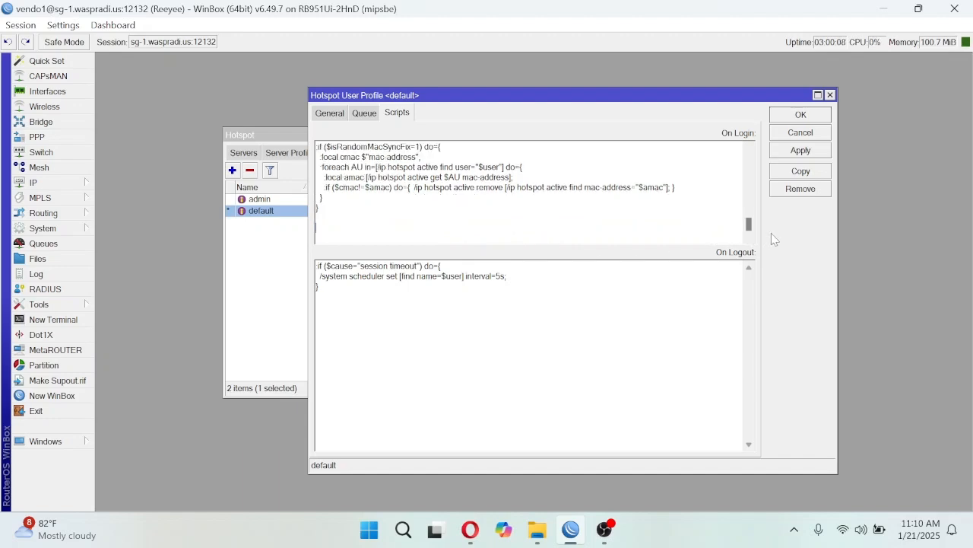
click(829, 94)
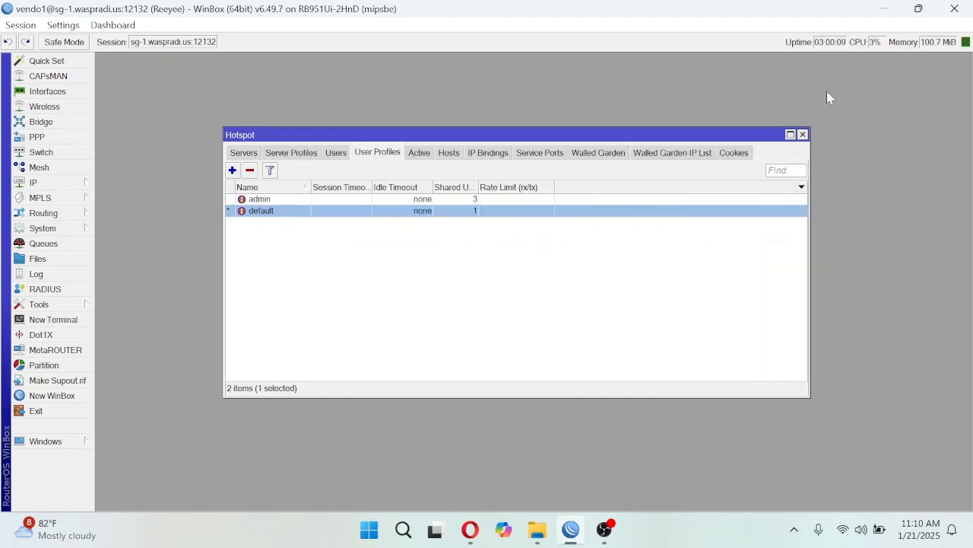
- Return to the vendo admin site in the browser, close the Script/Codes dialog and open the Dashboard
click(886, 9)
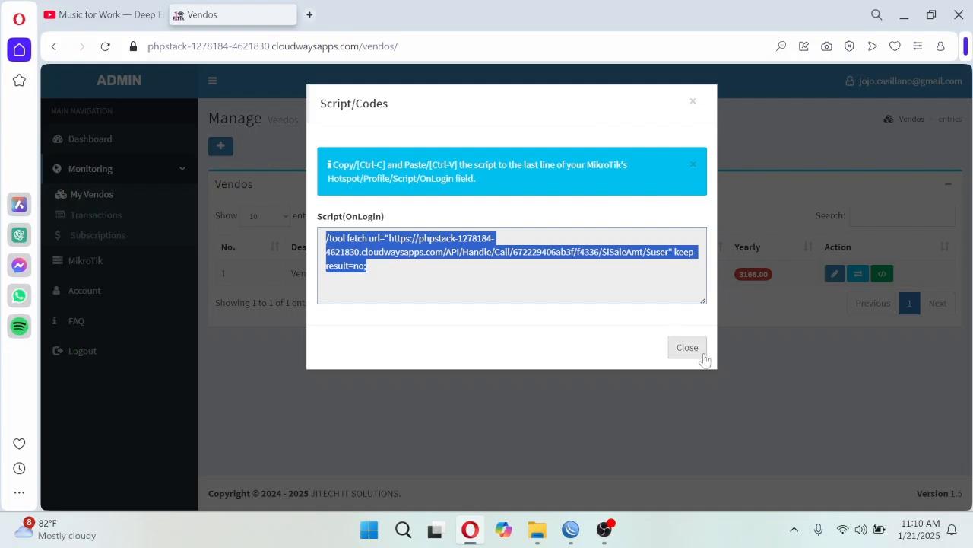
click(704, 358)
click(74, 139)
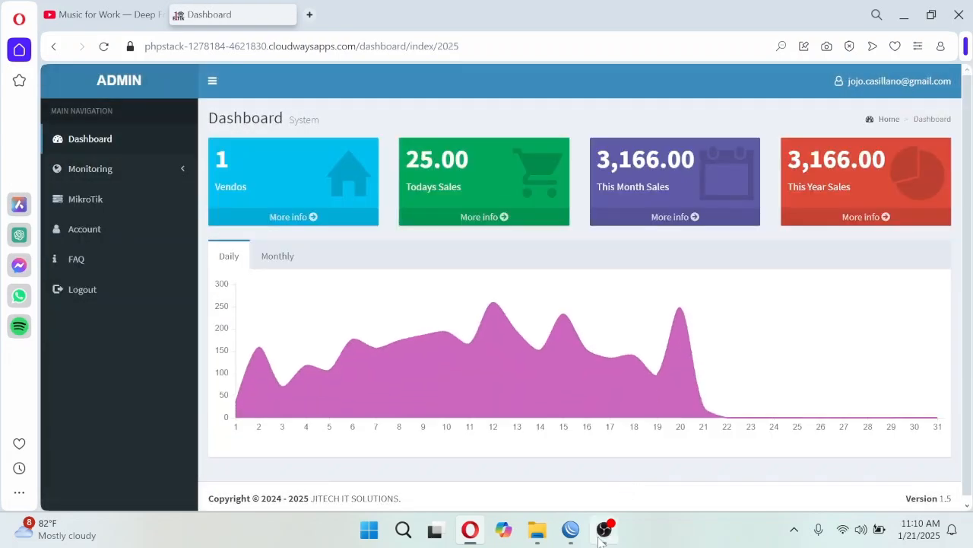
click(605, 530)
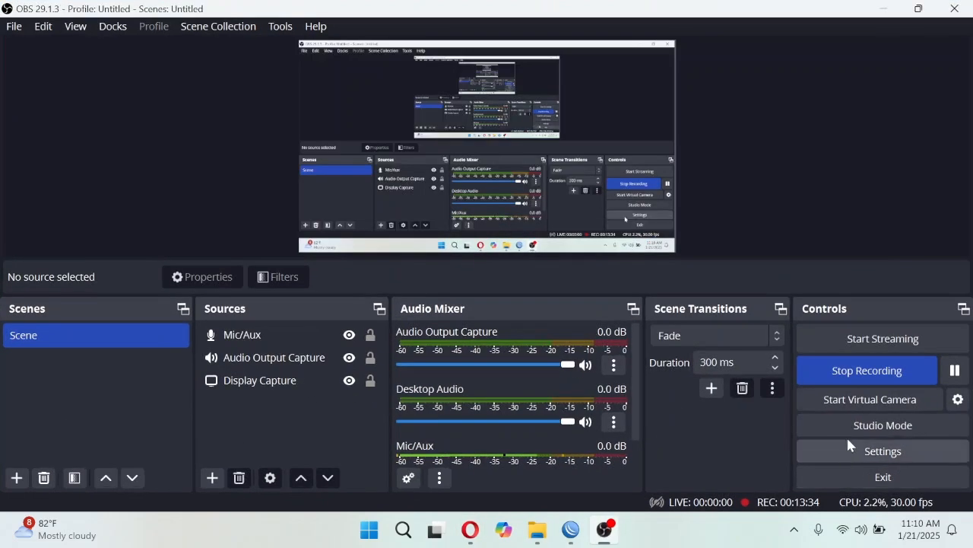